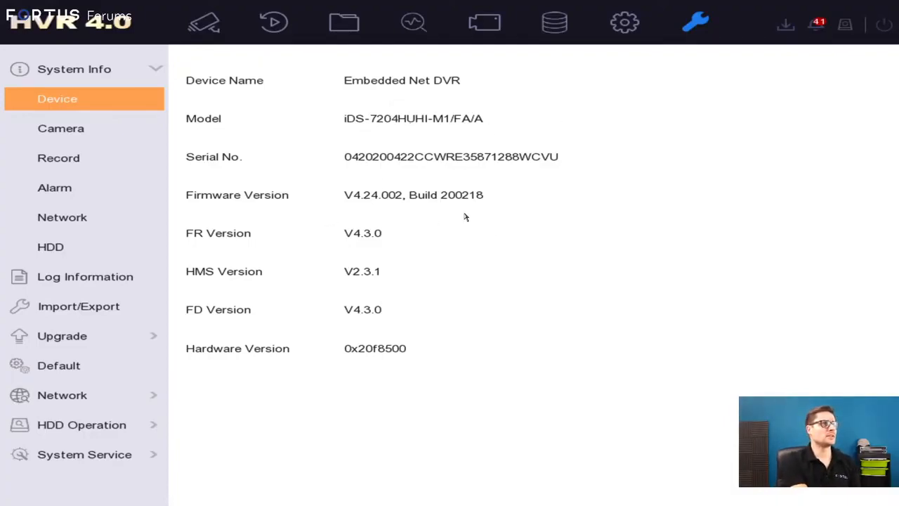
# Play the recorded clip of the matched face event at 11:04:39 from the live view's target detection list and close it.
pyautogui.click(204, 23)
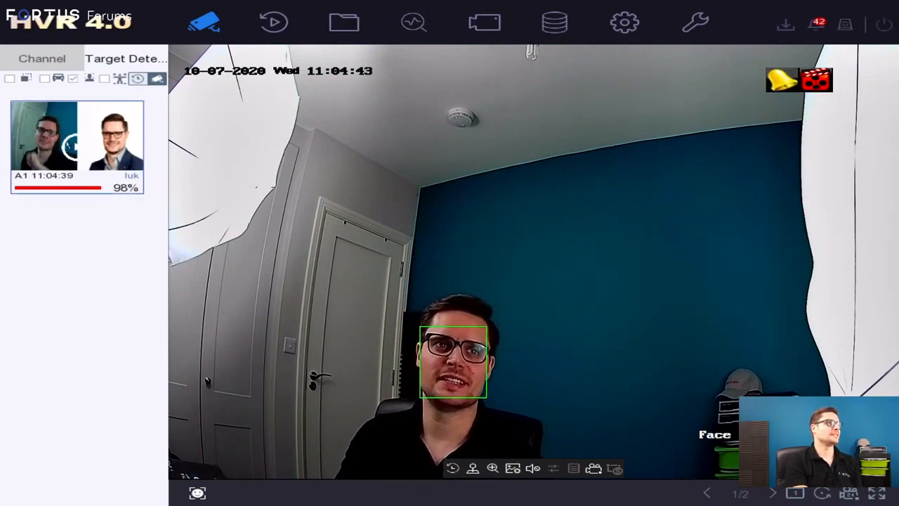
pyautogui.click(76, 149)
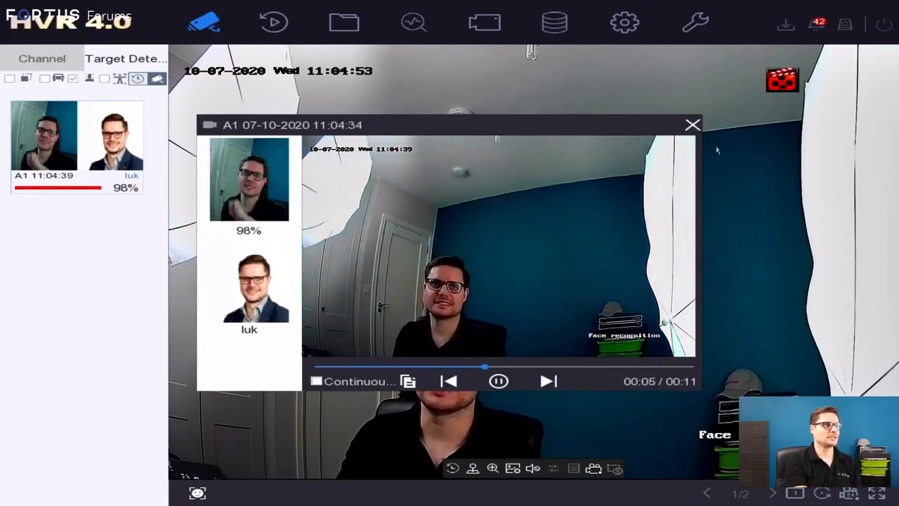
pyautogui.click(693, 126)
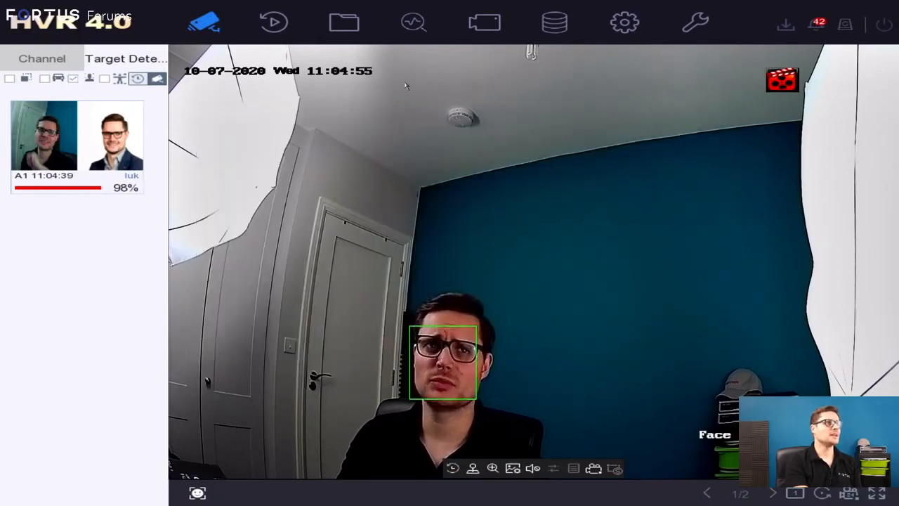
# Open the face picture database in Smart Analysis and bring up the details of the second face picture in the fortus library.
pyautogui.click(425, 32)
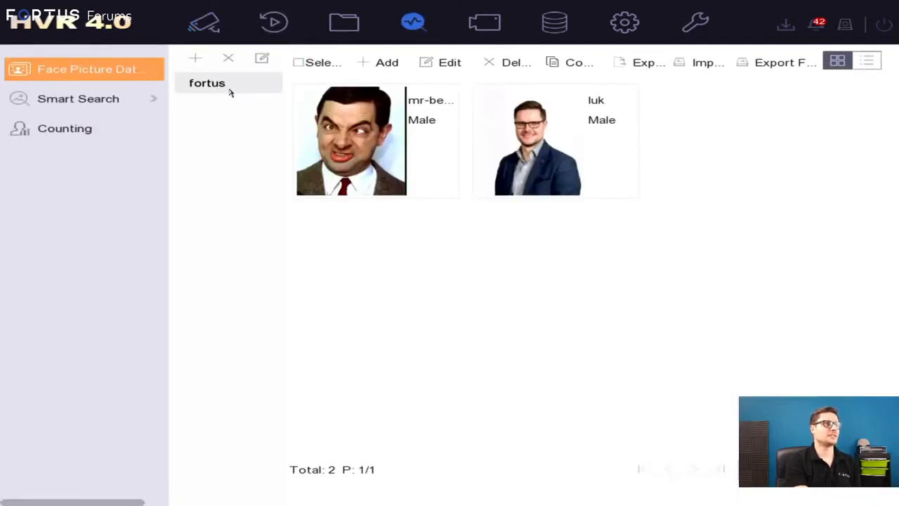
pyautogui.click(563, 163)
pyautogui.click(391, 161)
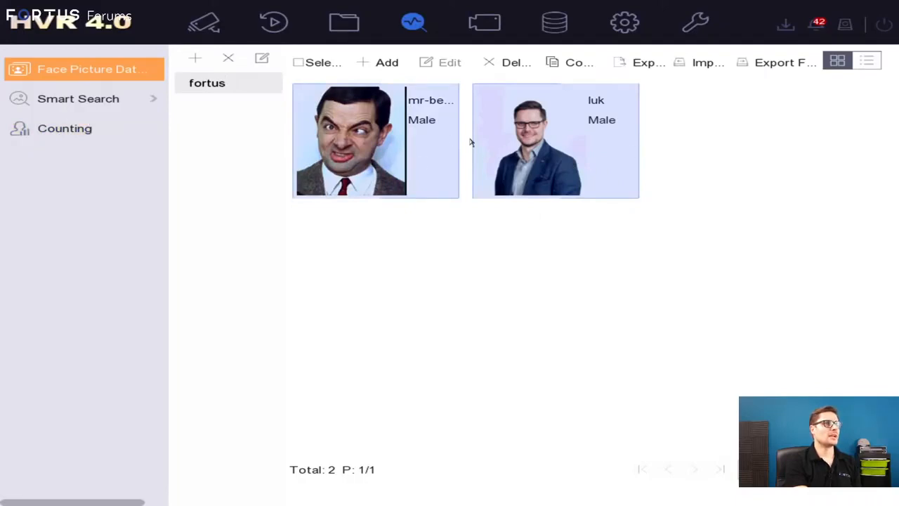
pyautogui.doubleClick(539, 144)
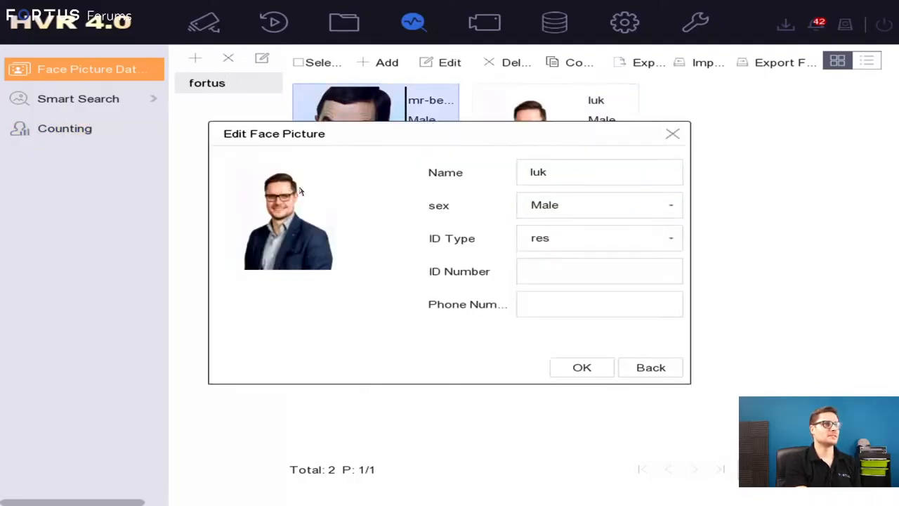
# Try ID type other in the face picture's details, check the ID number, phone number and sex fields, and close without saving.
pyautogui.click(601, 239)
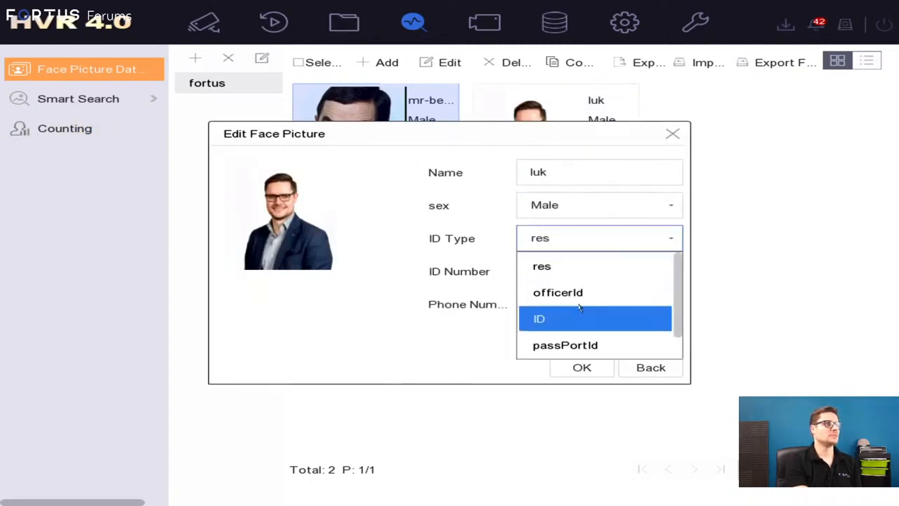
pyautogui.scroll(-1, 570, 313)
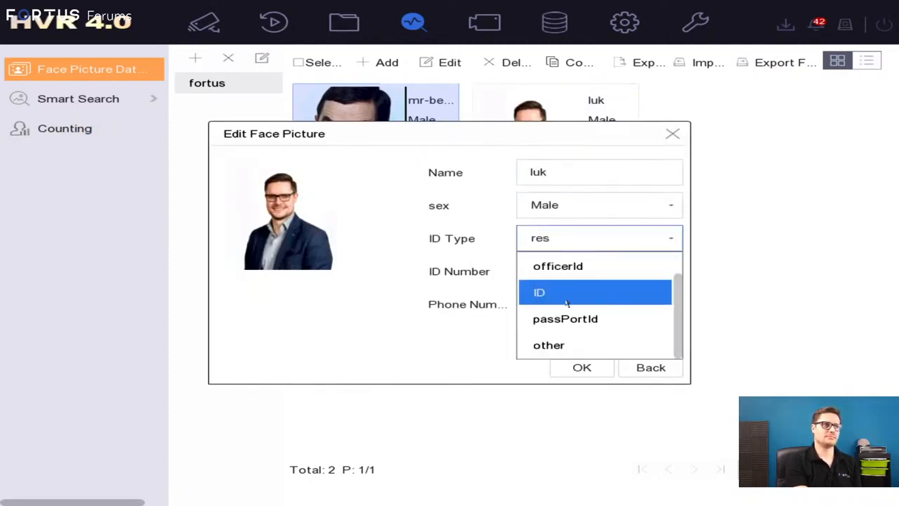
pyautogui.click(580, 346)
pyautogui.click(538, 260)
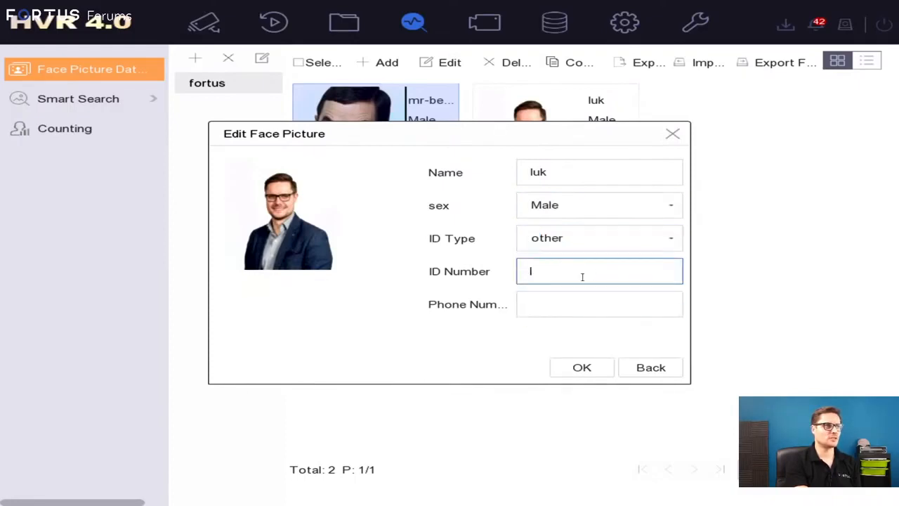
pyautogui.click(524, 319)
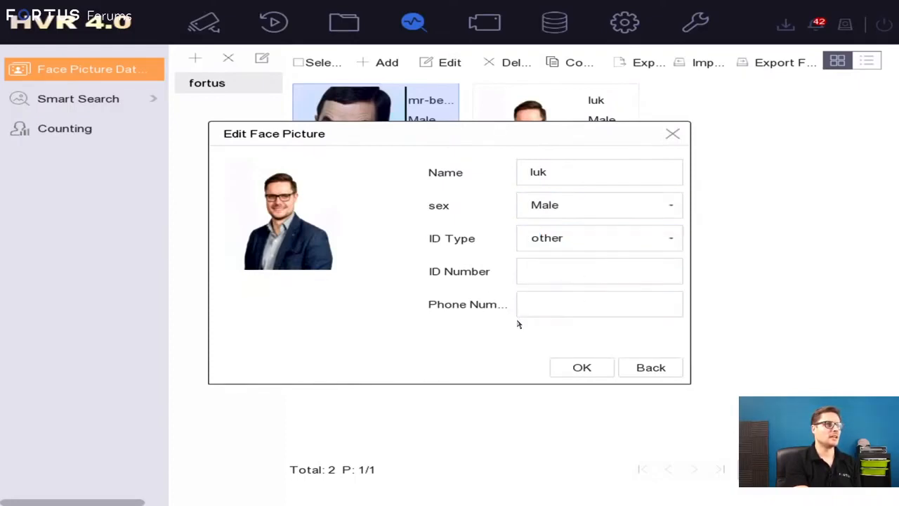
pyautogui.click(574, 201)
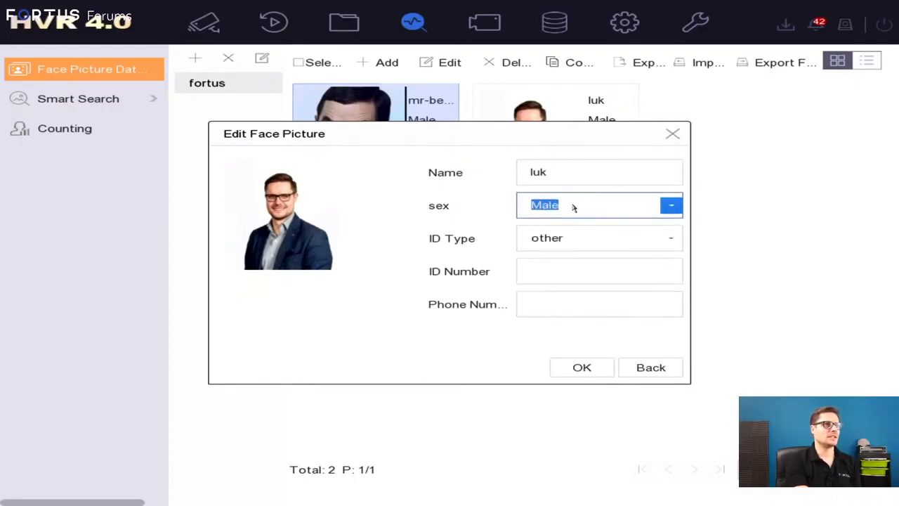
pyautogui.click(575, 207)
pyautogui.click(537, 260)
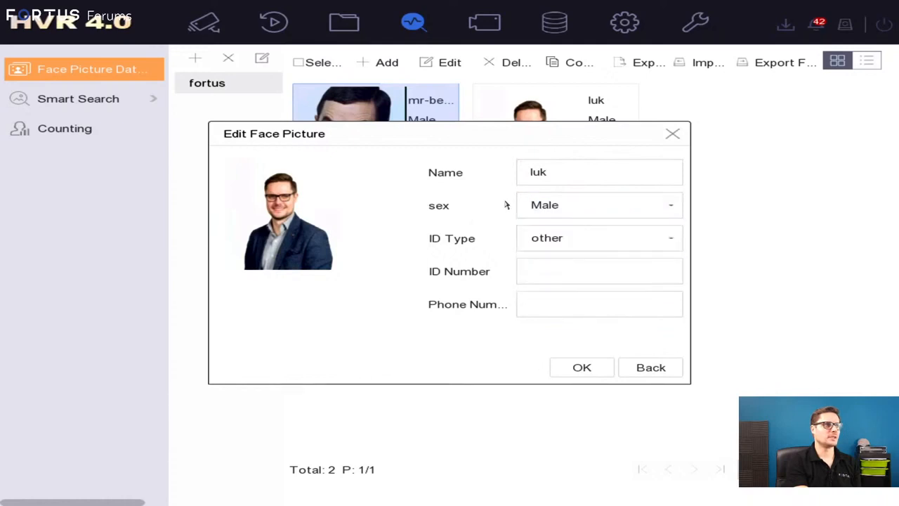
pyautogui.click(678, 139)
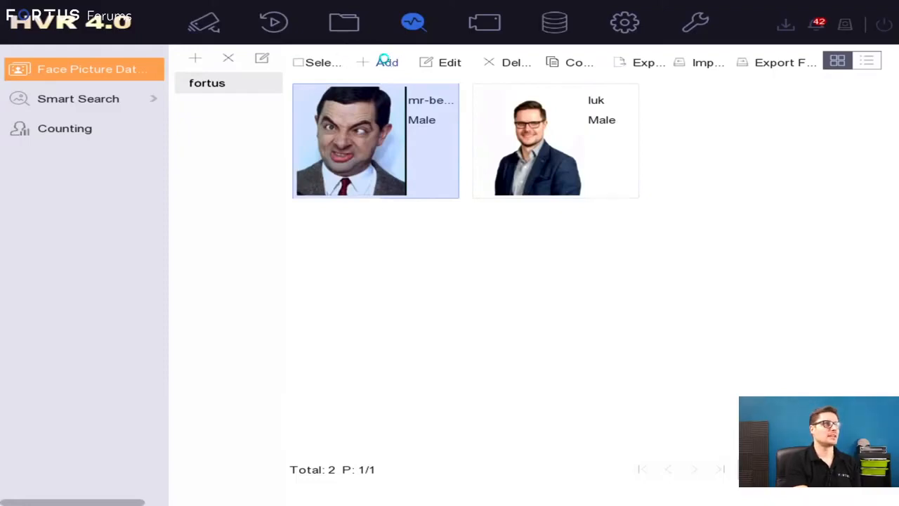
# Add the mr-bean picture from the face folder on USB Flash Disk 1-1 to the fortus library.
pyautogui.click(388, 63)
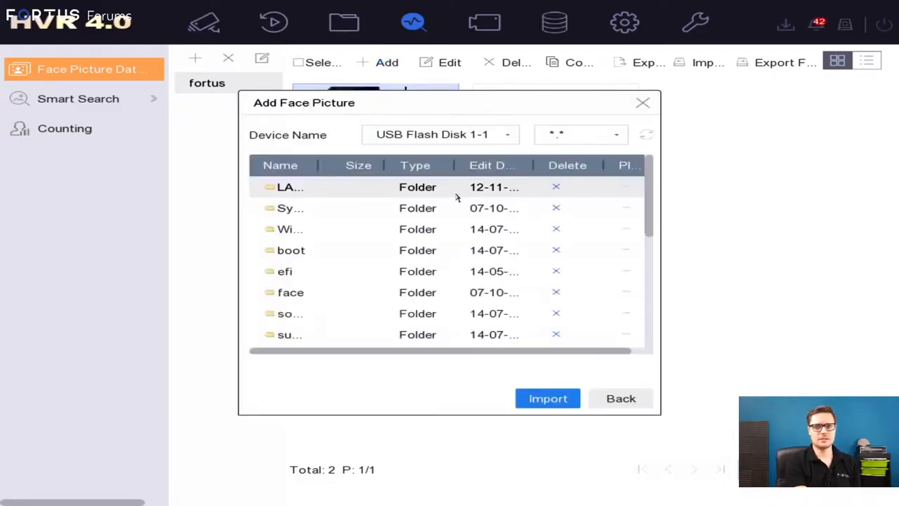
pyautogui.doubleClick(296, 299)
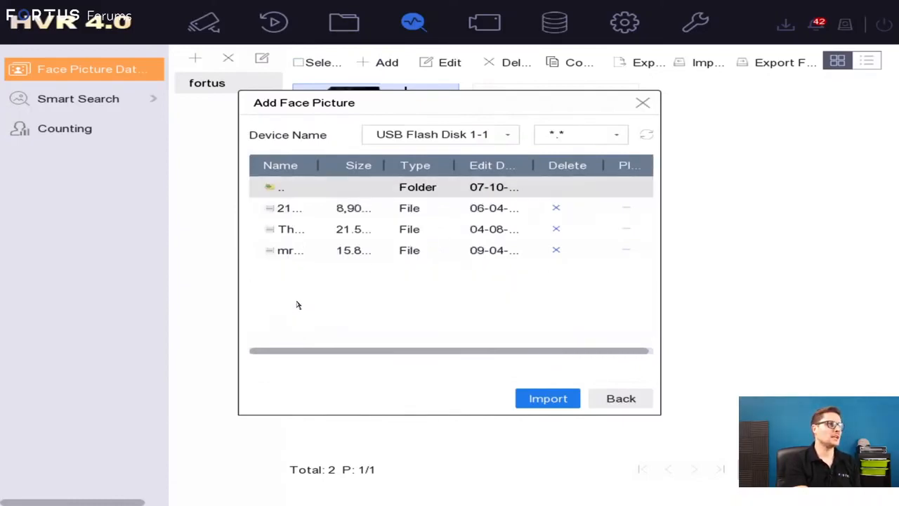
pyautogui.click(283, 210)
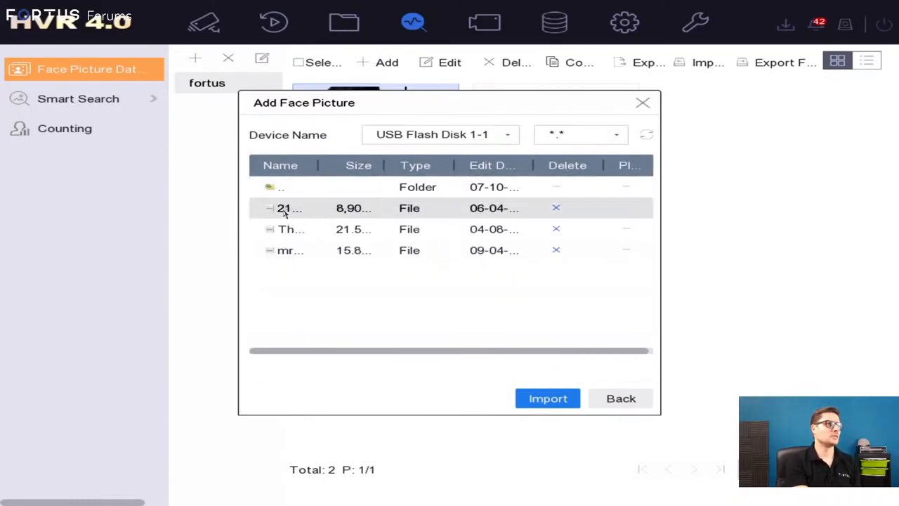
pyautogui.click(288, 252)
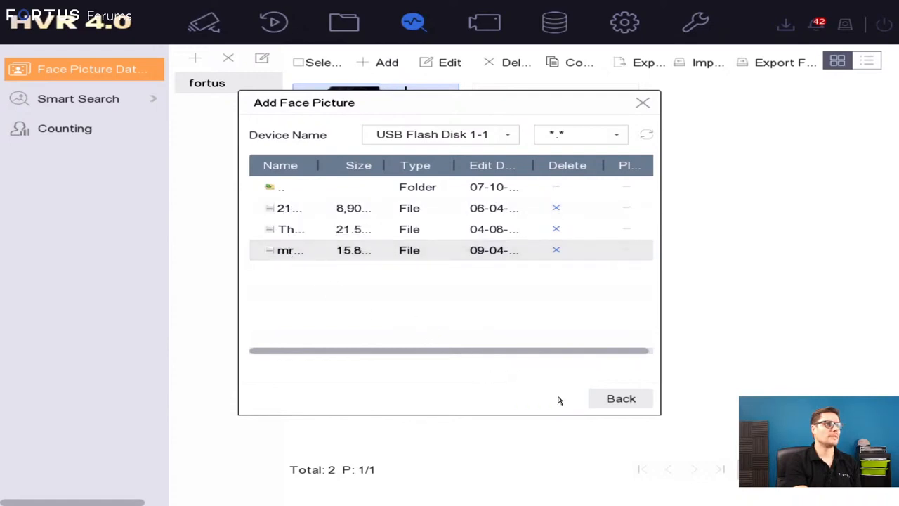
pyautogui.click(548, 398)
pyautogui.click(550, 319)
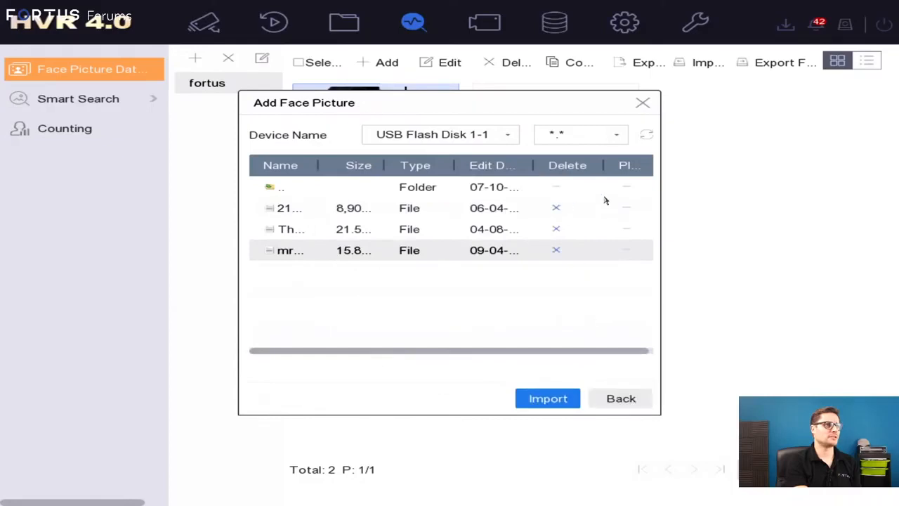
pyautogui.click(622, 397)
pyautogui.click(716, 135)
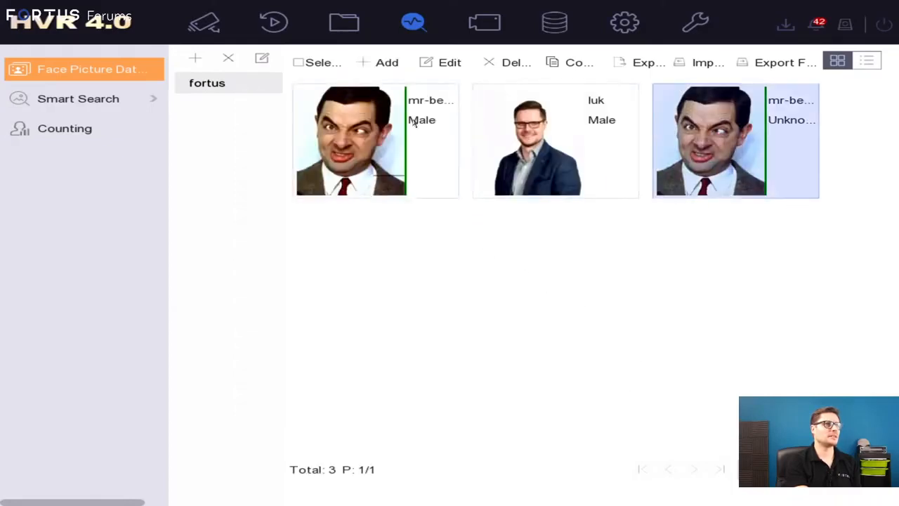
# Check the duplicate mr-bean picture with the unset gender against the original and delete the duplicate from the fortus library.
pyautogui.click(415, 121)
pyautogui.click(691, 122)
pyautogui.click(392, 123)
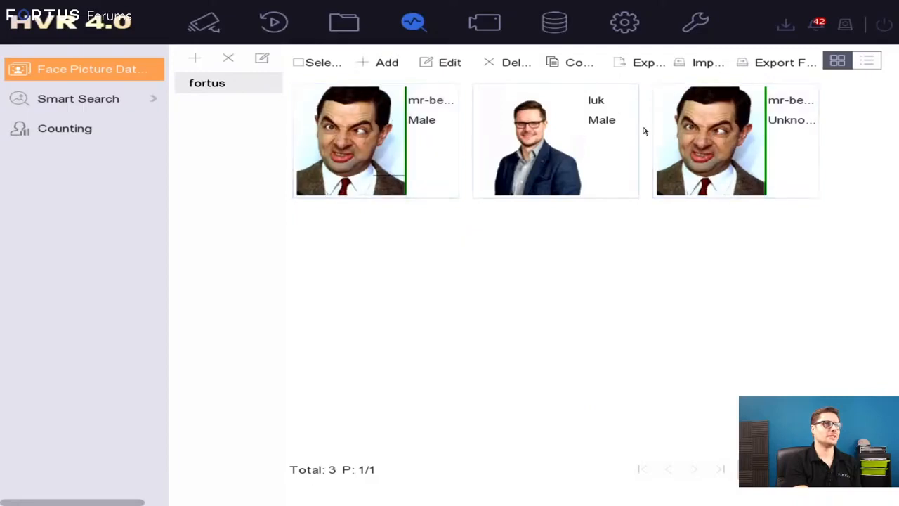
pyautogui.doubleClick(725, 140)
pyautogui.click(650, 368)
pyautogui.click(516, 63)
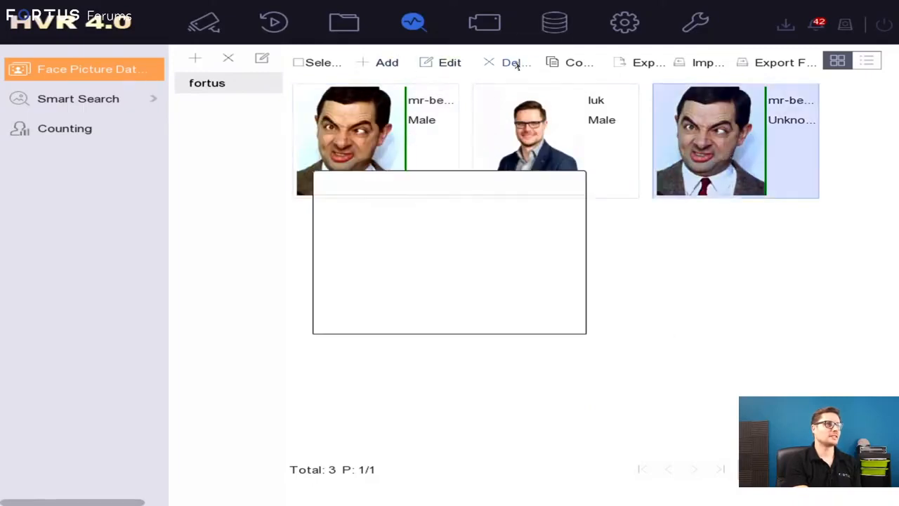
pyautogui.click(478, 321)
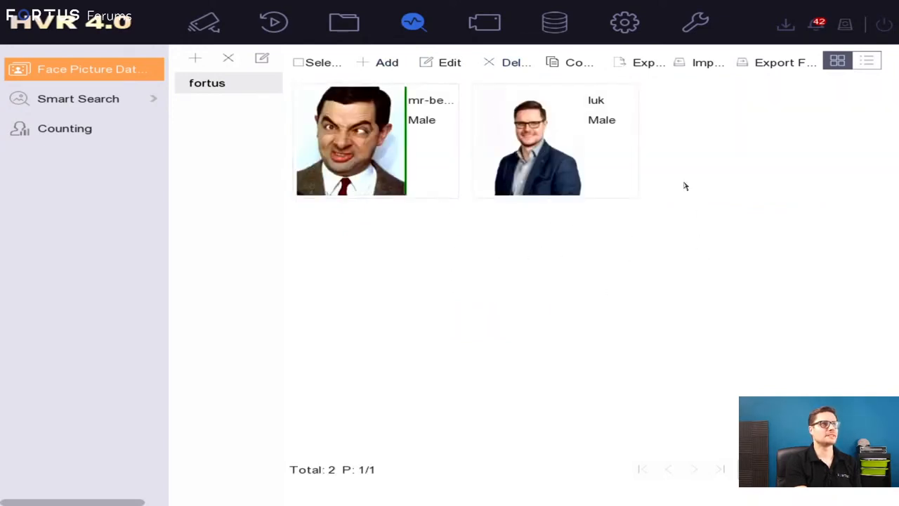
# Select all face pictures in the fortus library, open the export path settings, and cancel the export.
pyautogui.click(455, 120)
pyautogui.click(299, 63)
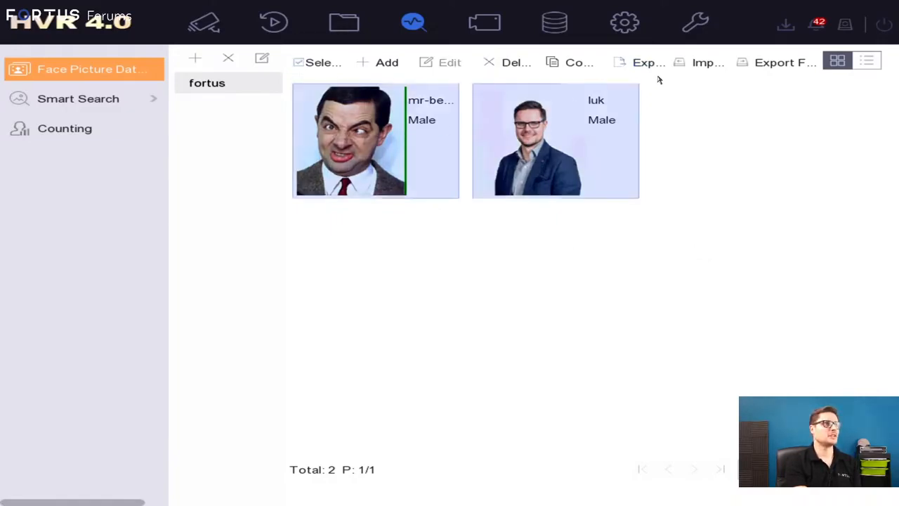
pyautogui.click(628, 66)
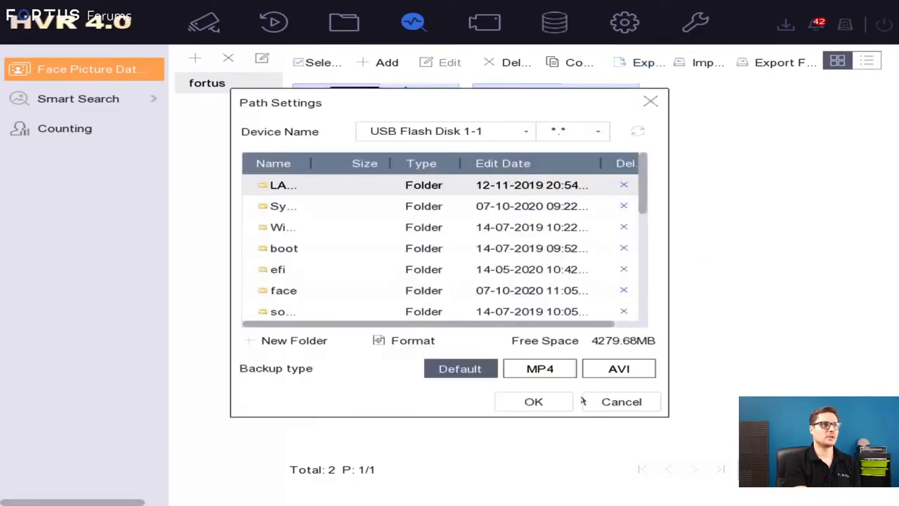
pyautogui.click(621, 405)
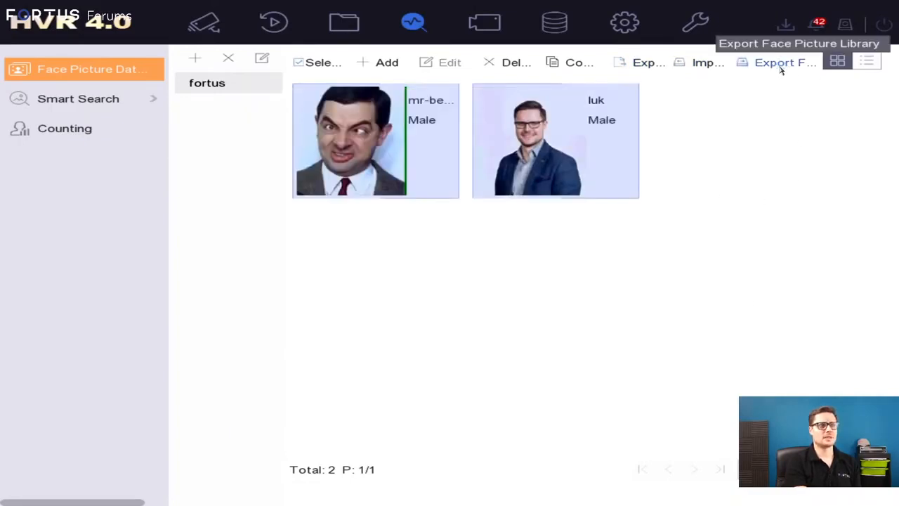
# Switch the fortus library from the figure view to the list view.
pyautogui.click(868, 62)
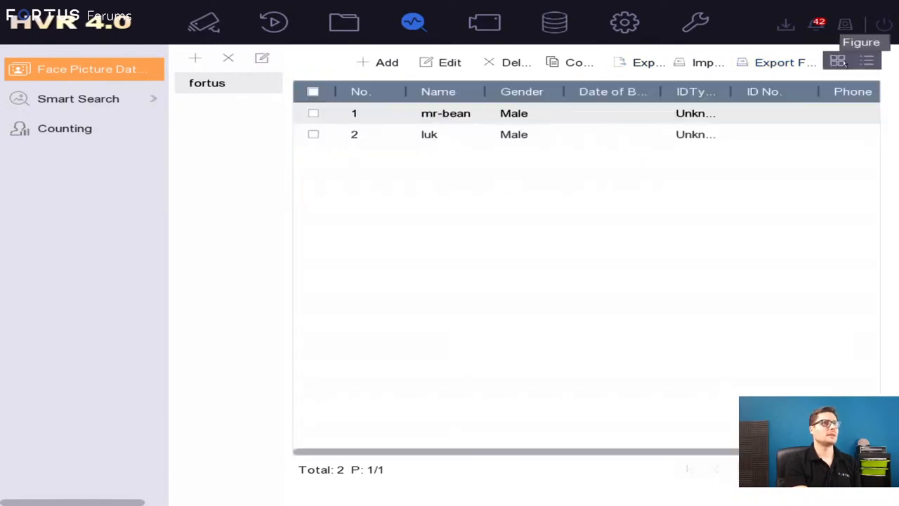
pyautogui.click(845, 61)
pyautogui.click(867, 62)
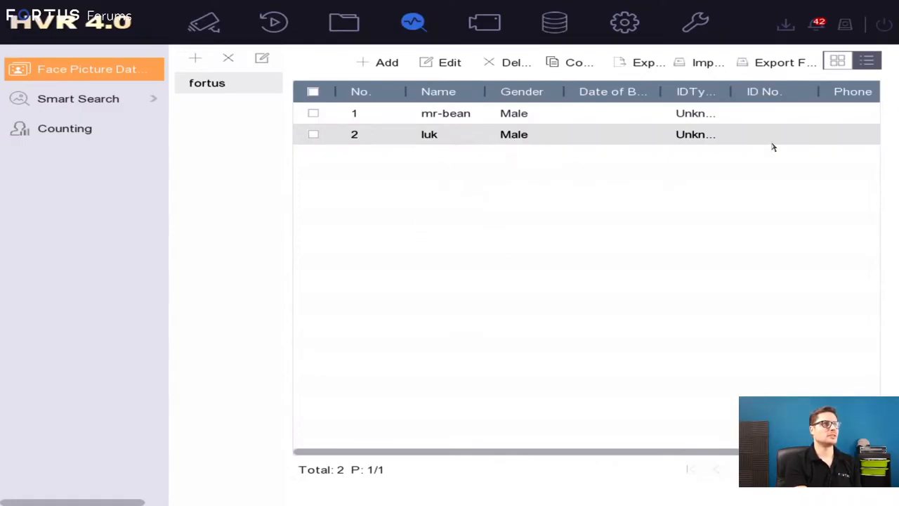
# Tick the second entry in the face picture list, review its picture and details, and go back without changes.
pyautogui.click(509, 116)
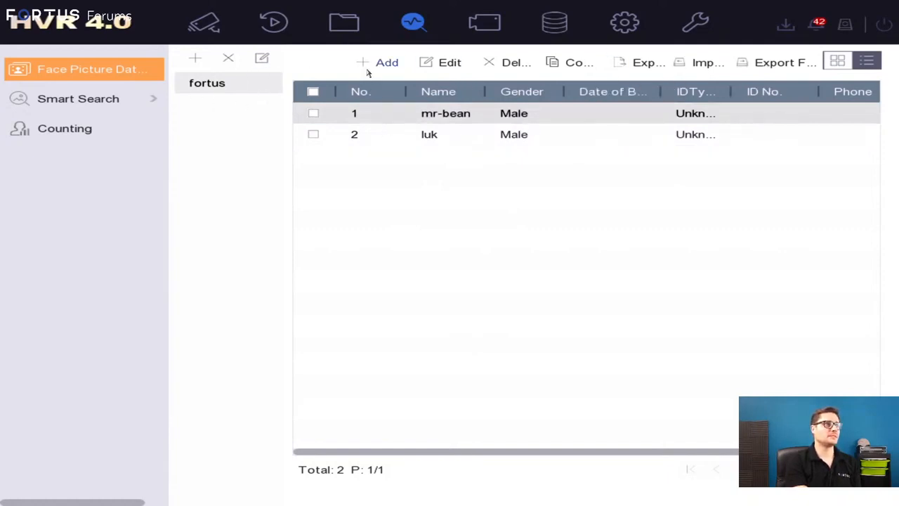
pyautogui.click(447, 63)
pyautogui.click(547, 317)
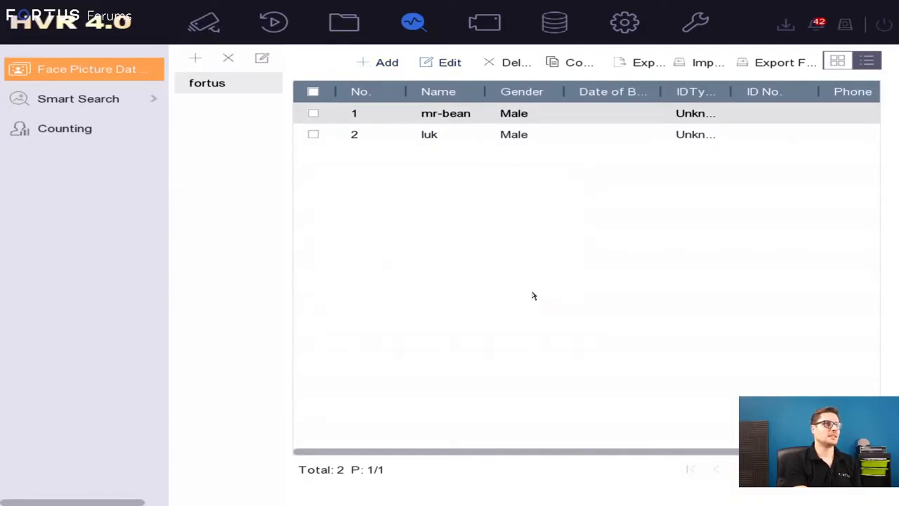
pyautogui.click(313, 134)
pyautogui.click(444, 63)
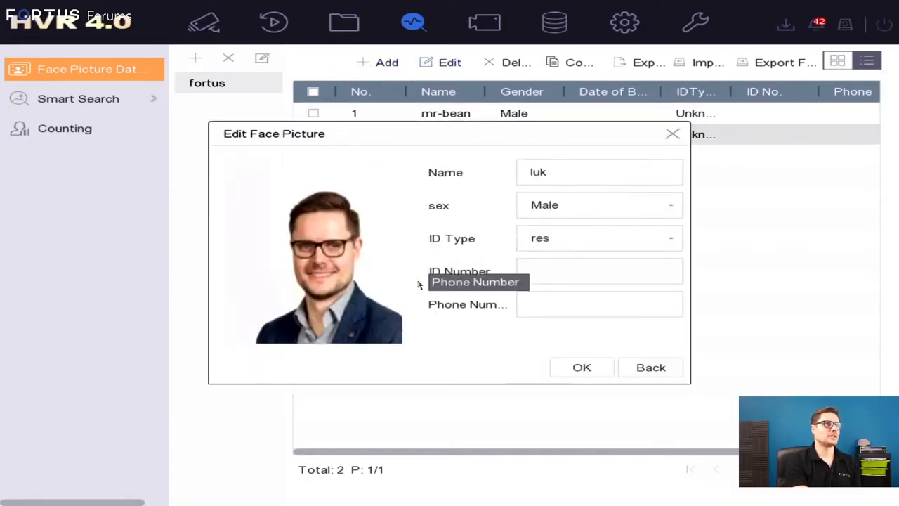
pyautogui.click(656, 375)
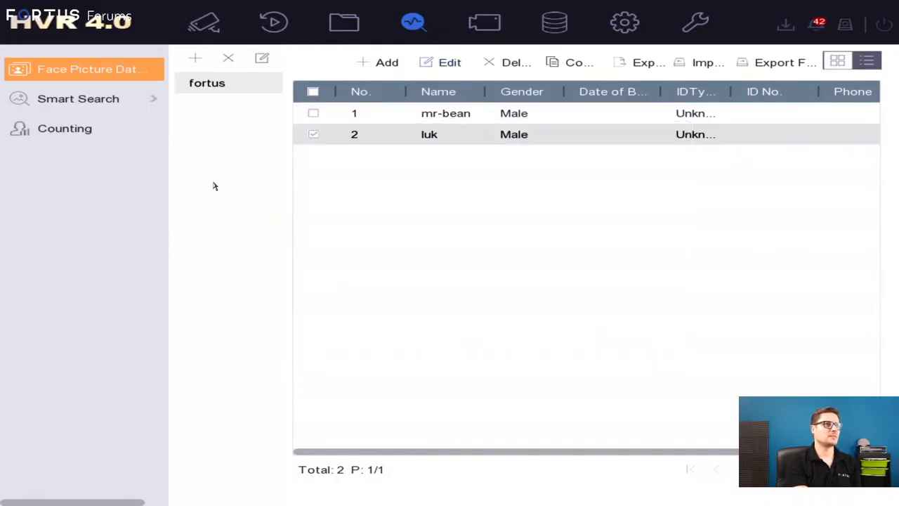
# Select the 10:54:33 capture on the first page of face search results, open its Add to Face Database form, and close it without adding.
pyautogui.click(130, 112)
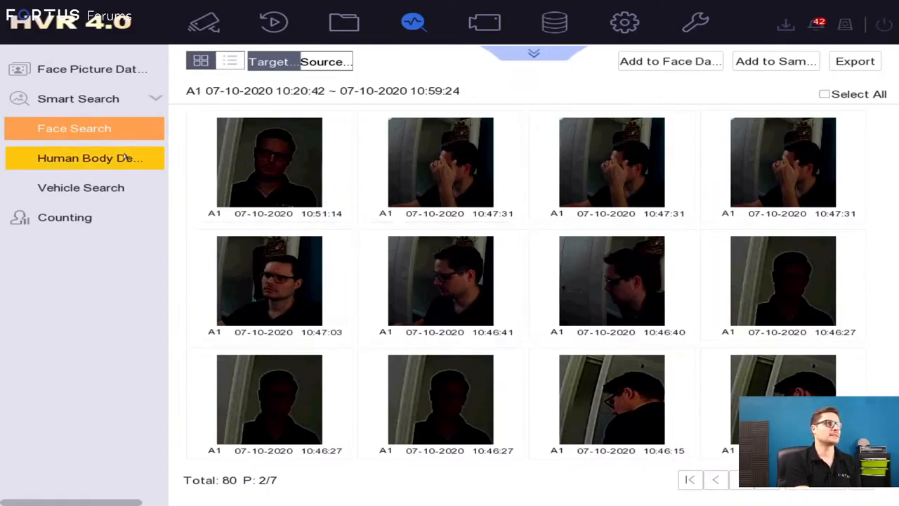
pyautogui.click(601, 186)
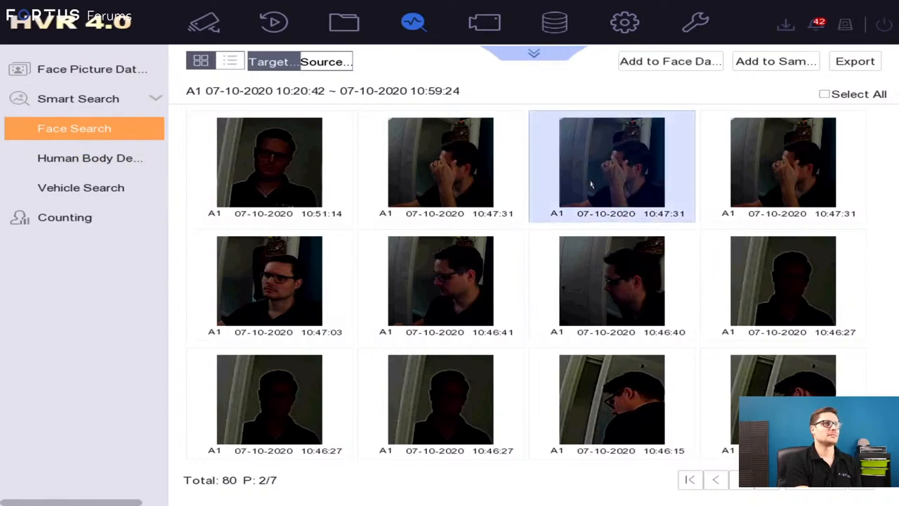
pyautogui.click(694, 483)
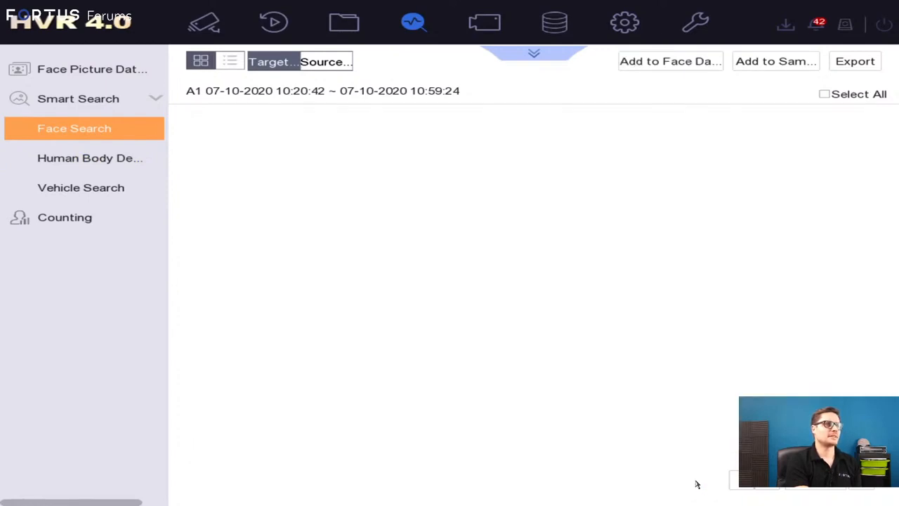
pyautogui.click(415, 174)
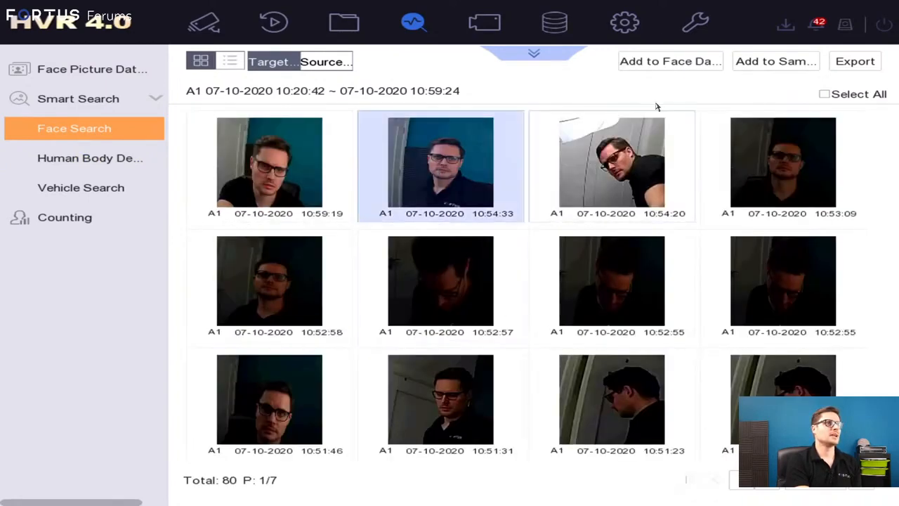
pyautogui.click(668, 68)
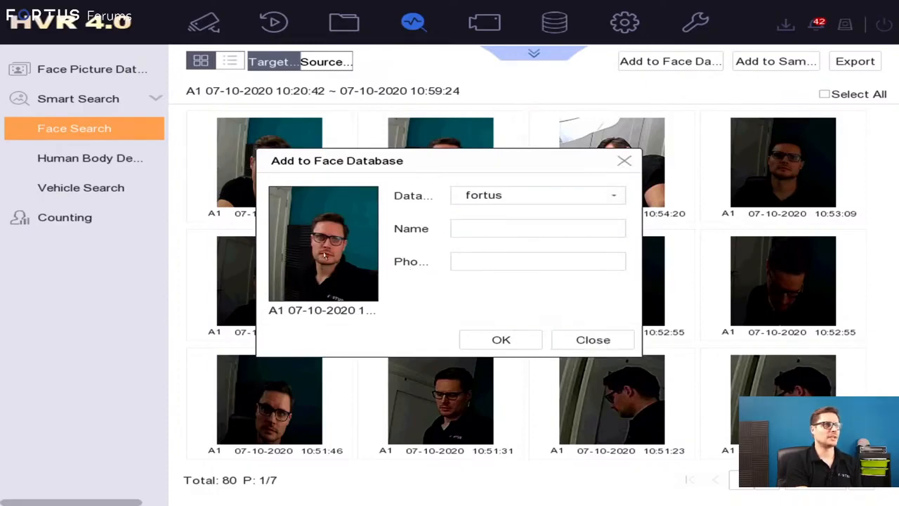
pyautogui.click(620, 345)
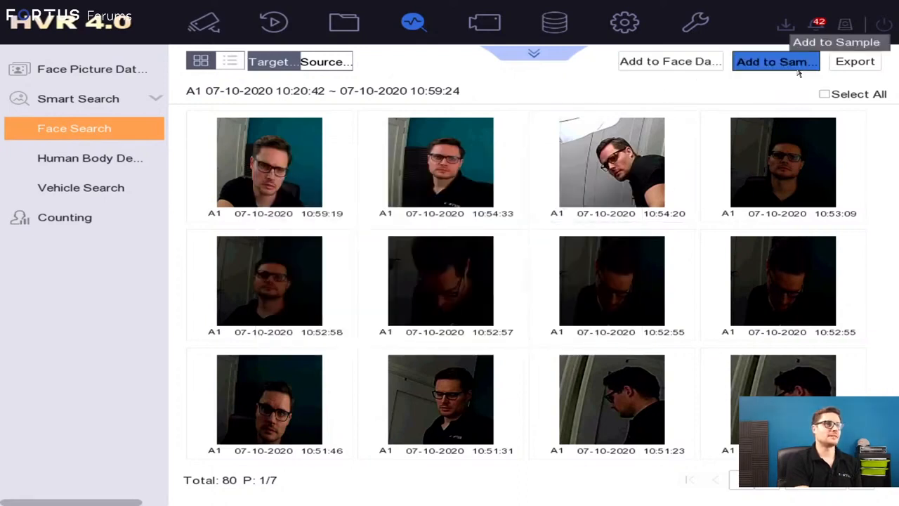
# View the full camera scene for the 10:54:33 face capture and close the preview.
pyautogui.click(479, 145)
pyautogui.click(479, 146)
pyautogui.click(483, 147)
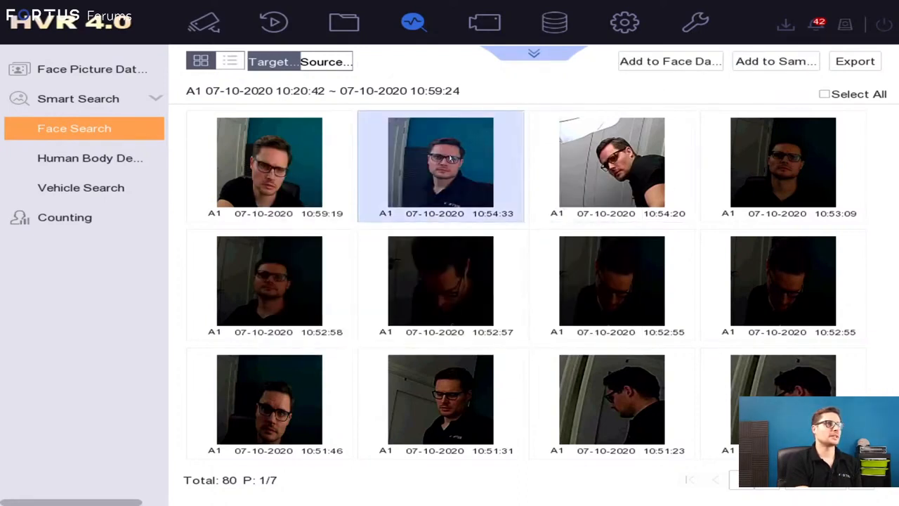
pyautogui.doubleClick(451, 158)
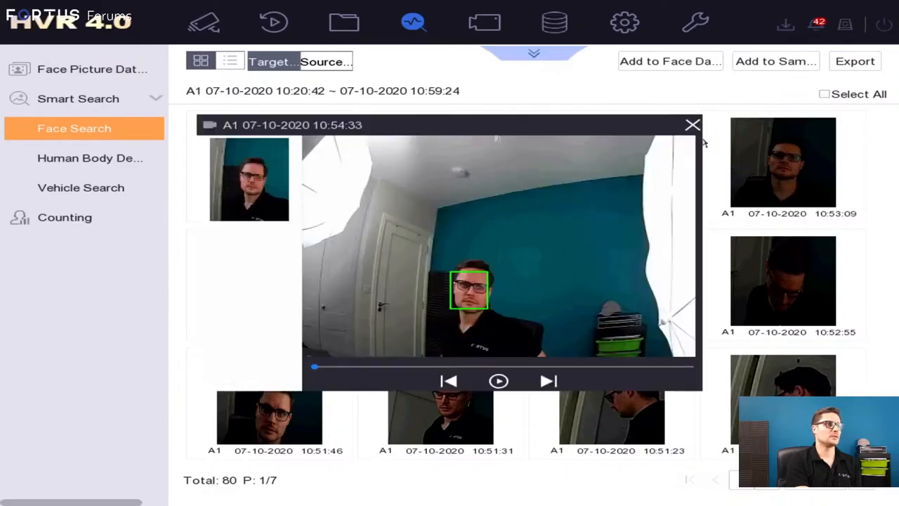
pyautogui.click(692, 125)
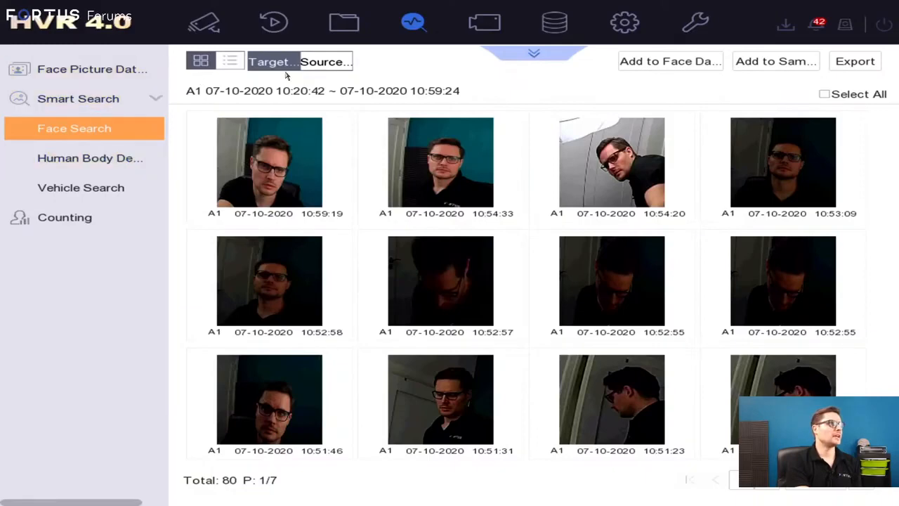
# Open the Facial Recognition screen from the live view, review its display settings, and close them without changes.
pyautogui.click(188, 27)
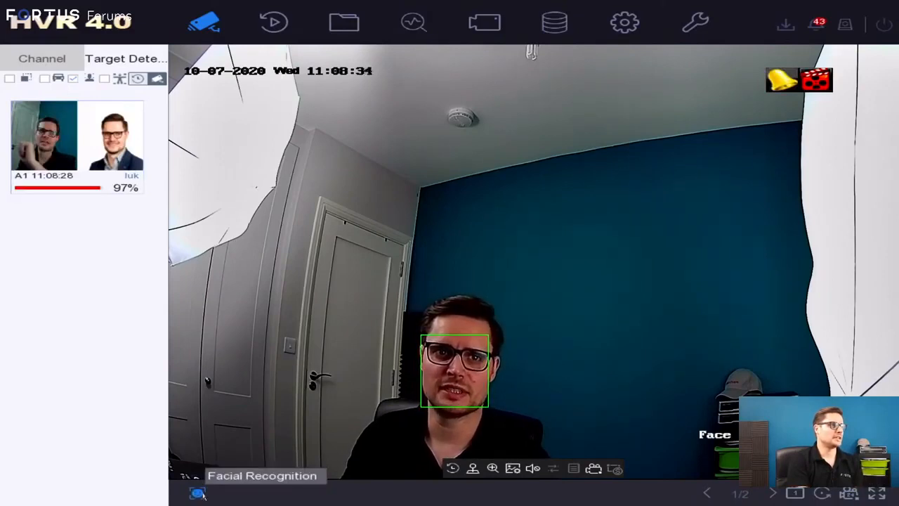
pyautogui.click(199, 494)
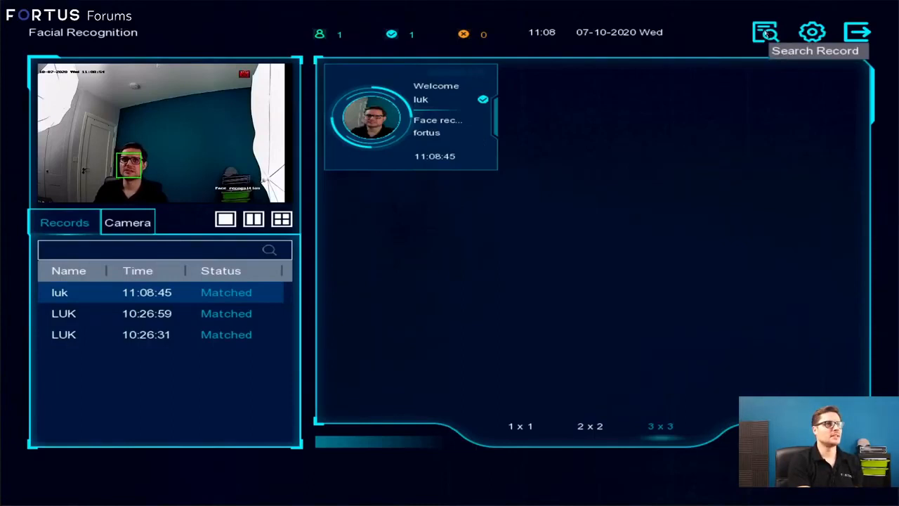
pyautogui.click(812, 32)
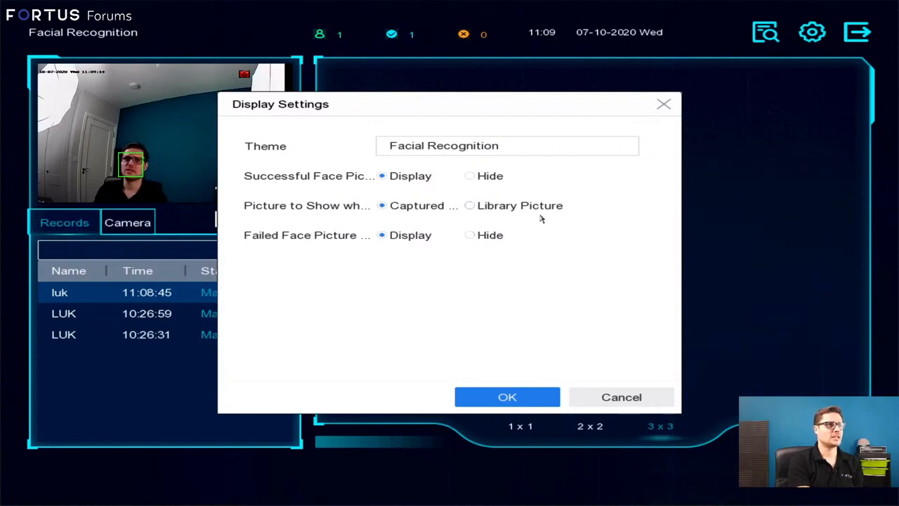
pyautogui.click(664, 104)
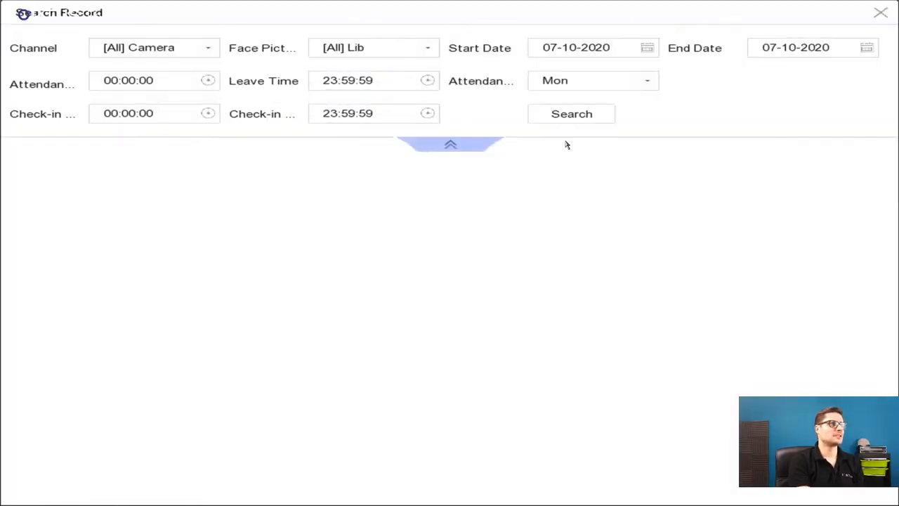
# Search attendance records for all cameras and libraries on 07-10-2020, and compare the two people's records.
pyautogui.click(571, 114)
pyautogui.click(176, 151)
pyautogui.click(180, 134)
pyautogui.click(227, 153)
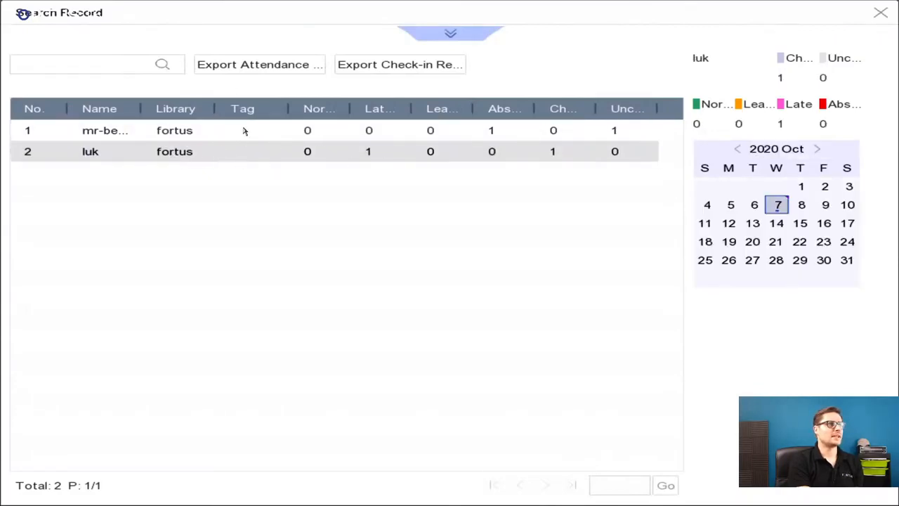
pyautogui.click(300, 136)
pyautogui.click(318, 152)
pyautogui.click(297, 130)
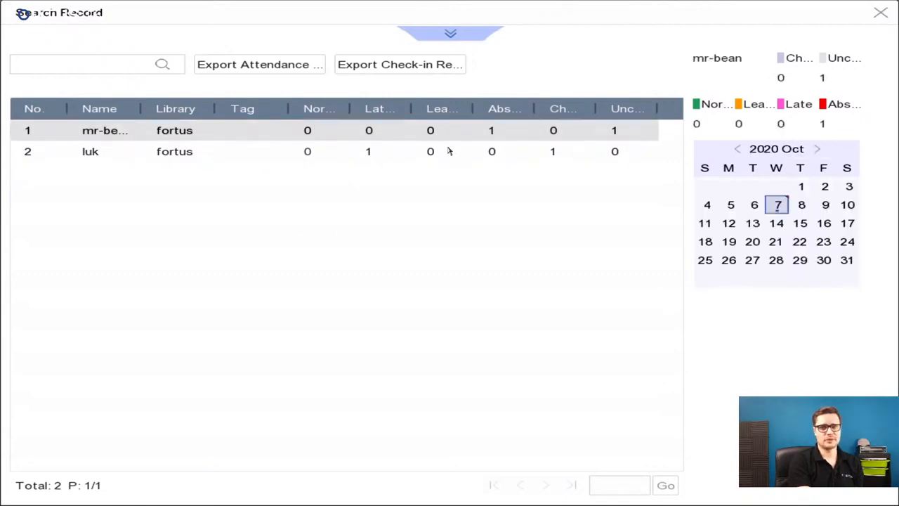
# Set the attendance time in the record search criteria to 08:00:00 and search the attendance records again.
pyautogui.click(451, 37)
pyautogui.click(170, 80)
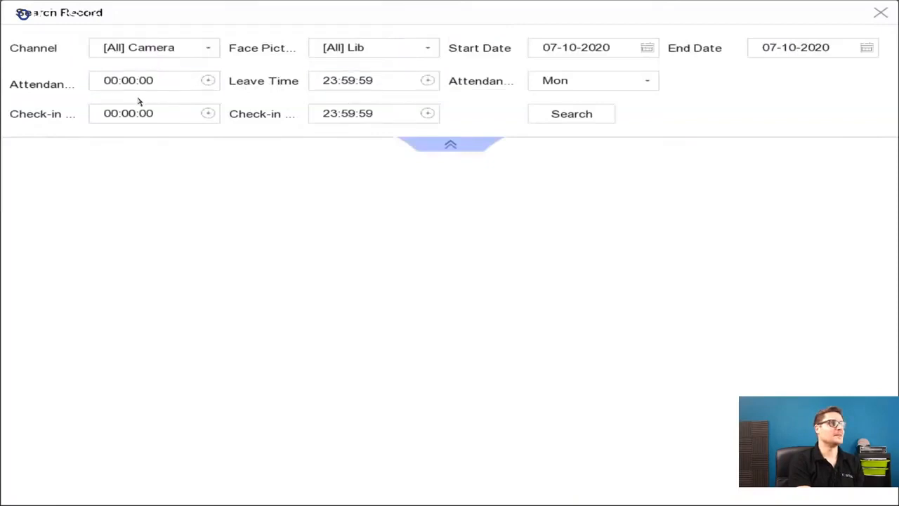
pyautogui.click(121, 83)
pyautogui.click(213, 102)
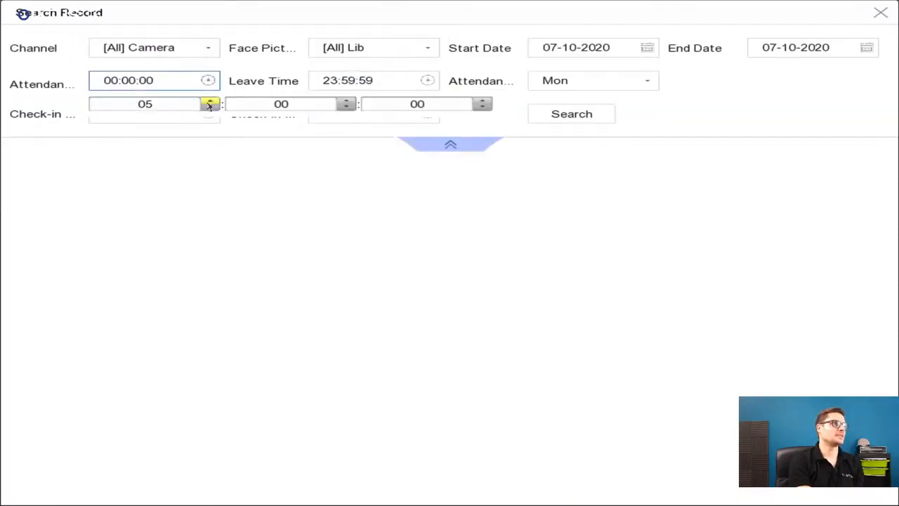
pyautogui.click(209, 103)
pyautogui.click(208, 104)
pyautogui.click(688, 114)
pyautogui.click(156, 114)
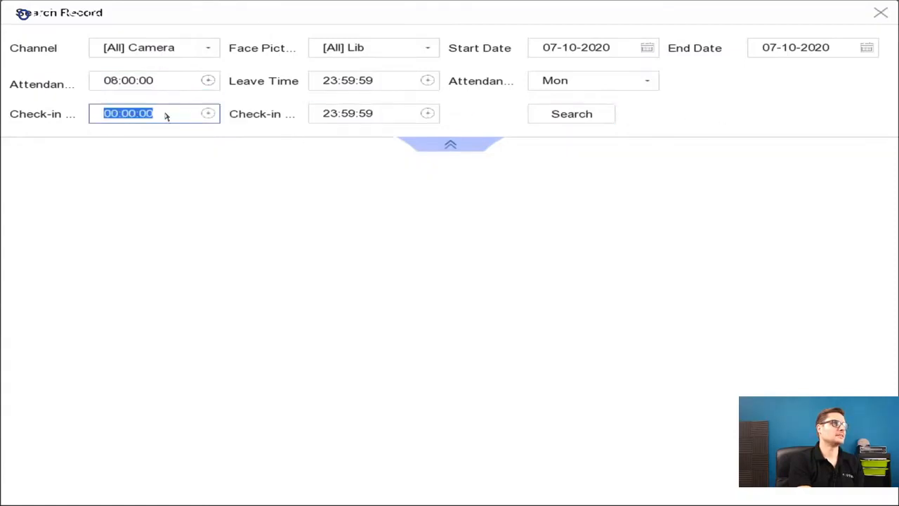
pyautogui.click(574, 116)
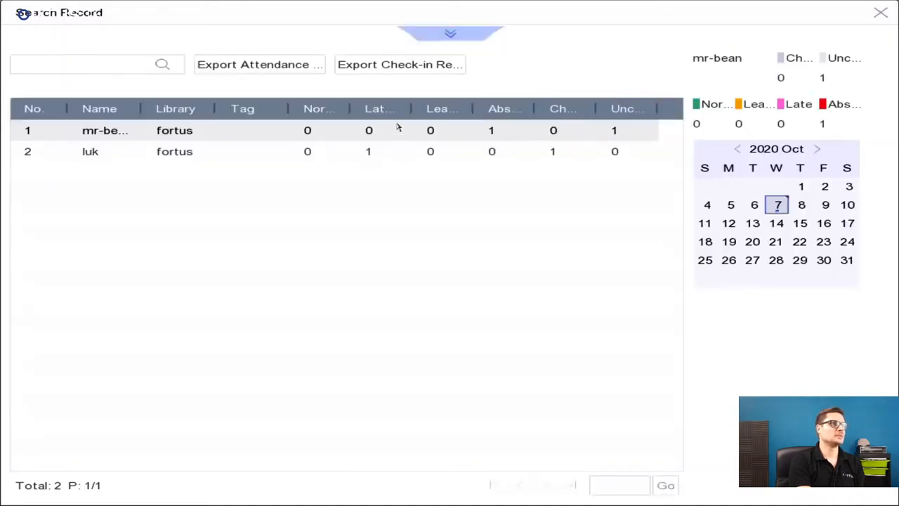
# Select the second person's attendance record, review the check-in record export options, and close them without exporting.
pyautogui.click(376, 153)
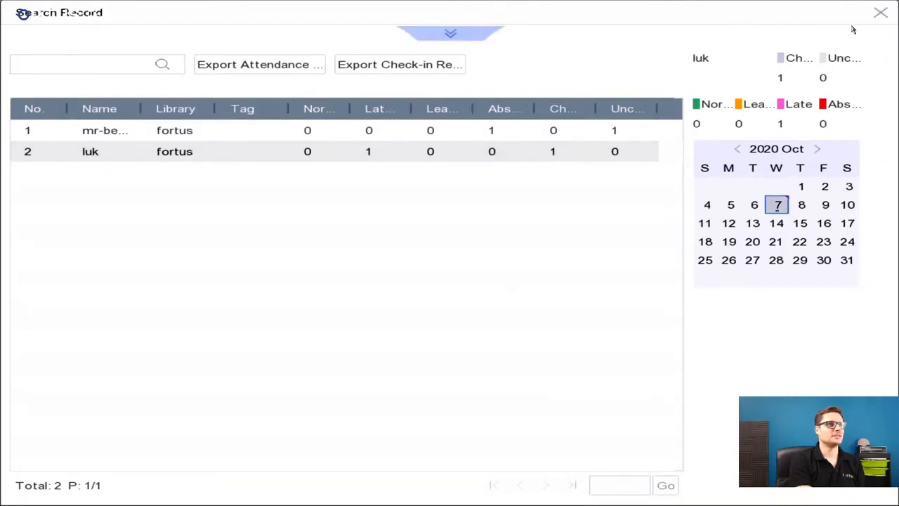
pyautogui.click(401, 62)
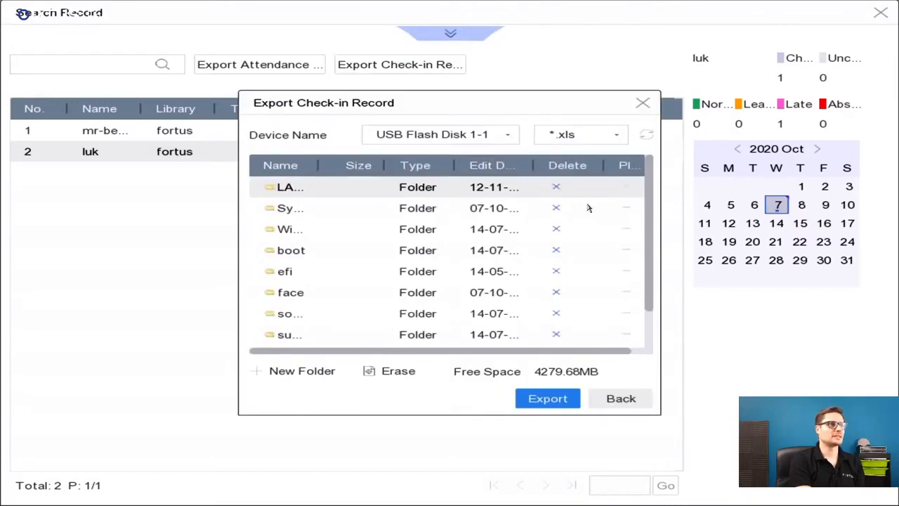
pyautogui.click(643, 103)
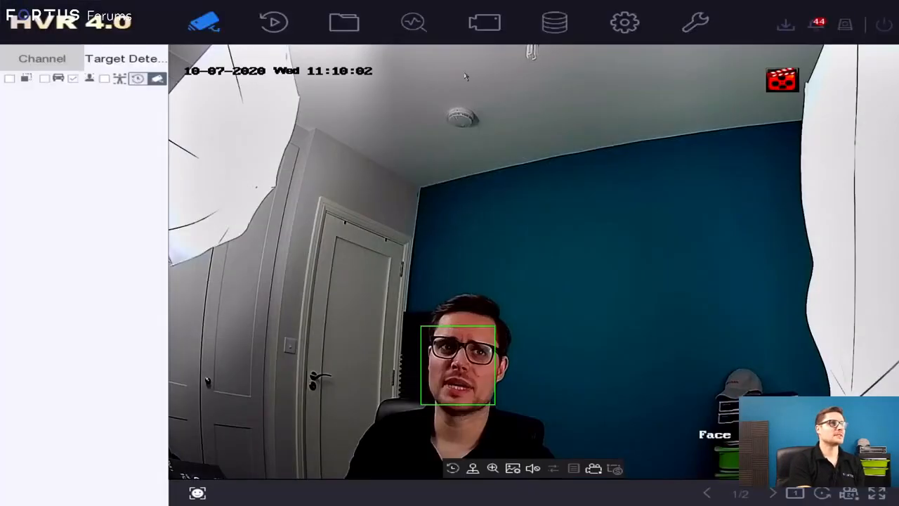
# Look over the human body and vehicle searches in Smart Search, and set the face search to search by picture.
pyautogui.click(420, 29)
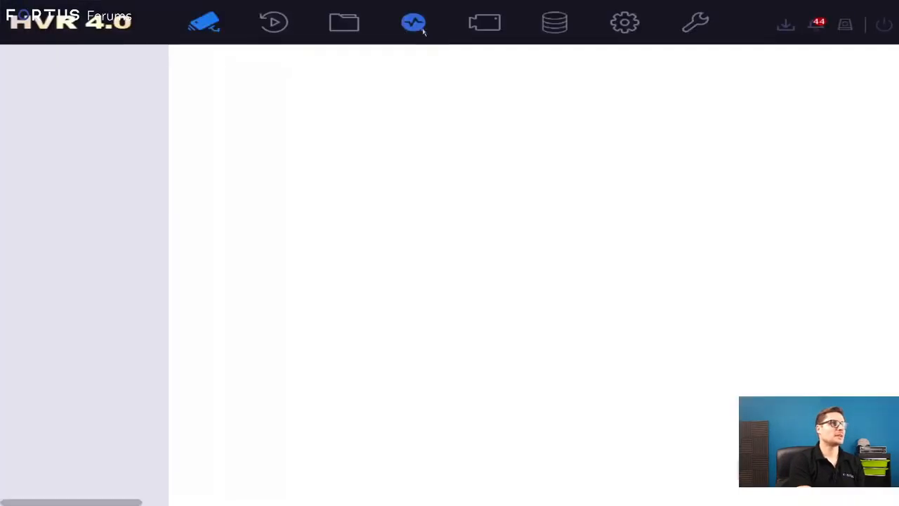
pyautogui.click(91, 105)
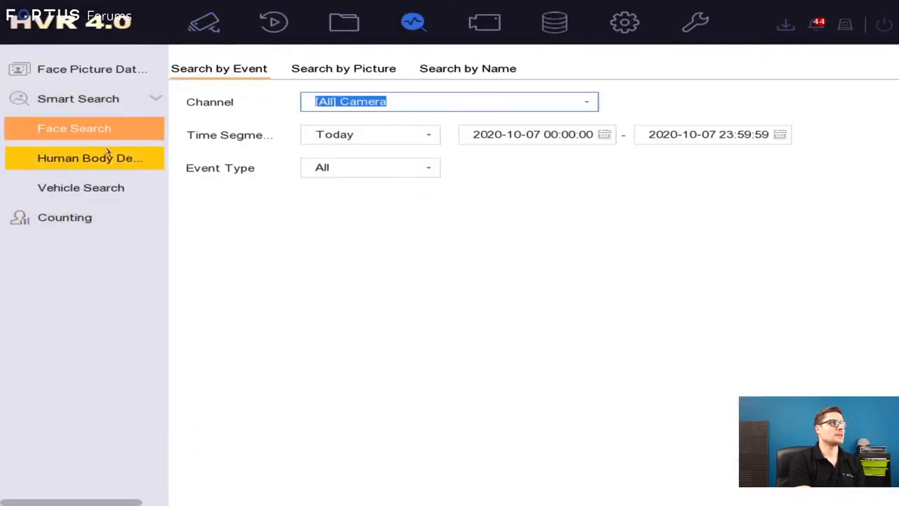
pyautogui.click(111, 162)
pyautogui.click(113, 191)
pyautogui.click(109, 133)
pyautogui.click(332, 73)
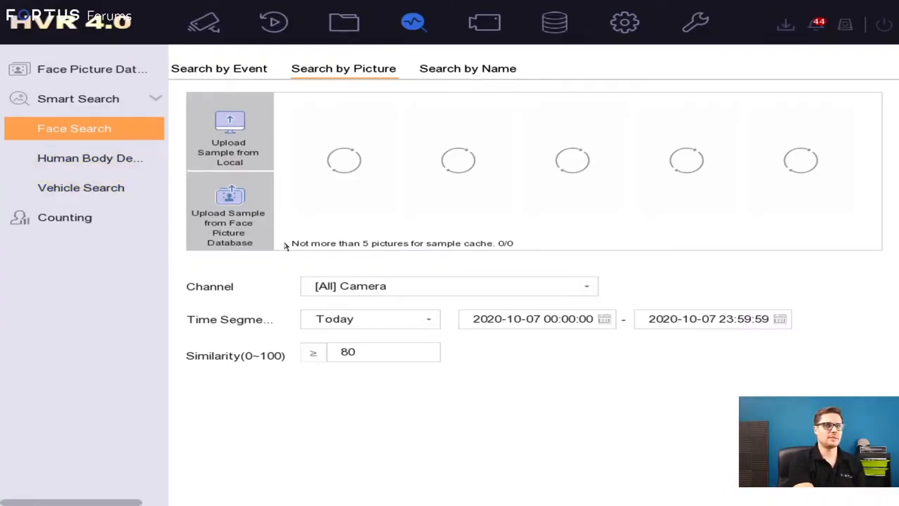
# Upload 213132.jpg from the face folder on USB Flash Disk 1-1 as the sample picture for the face search.
pyautogui.click(235, 140)
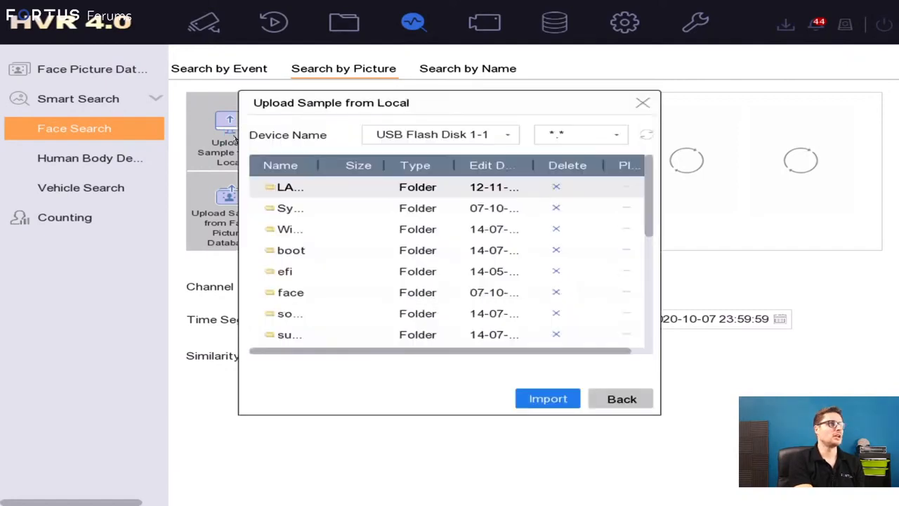
pyautogui.doubleClick(304, 295)
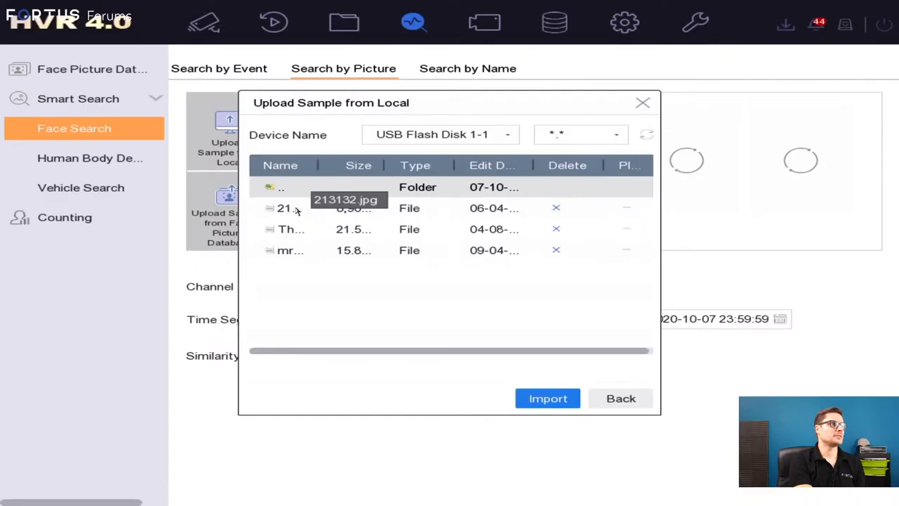
pyautogui.click(296, 209)
pyautogui.click(549, 393)
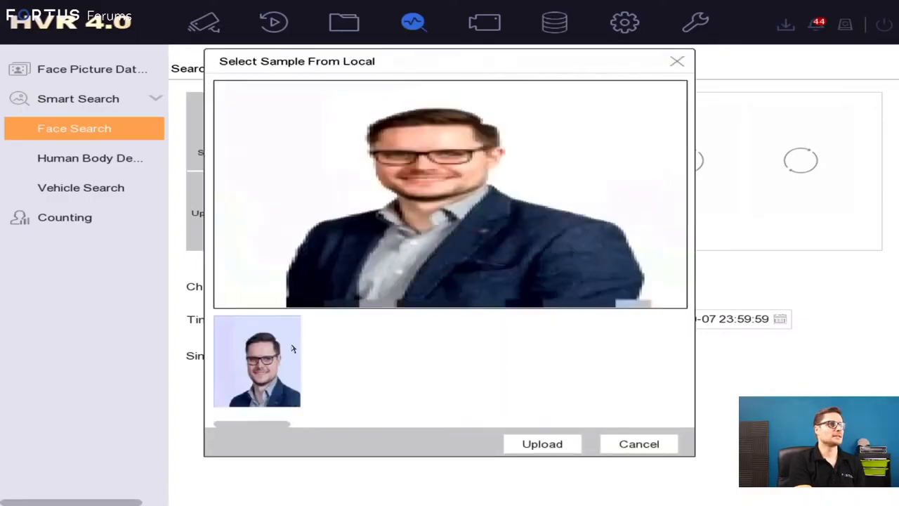
pyautogui.click(542, 444)
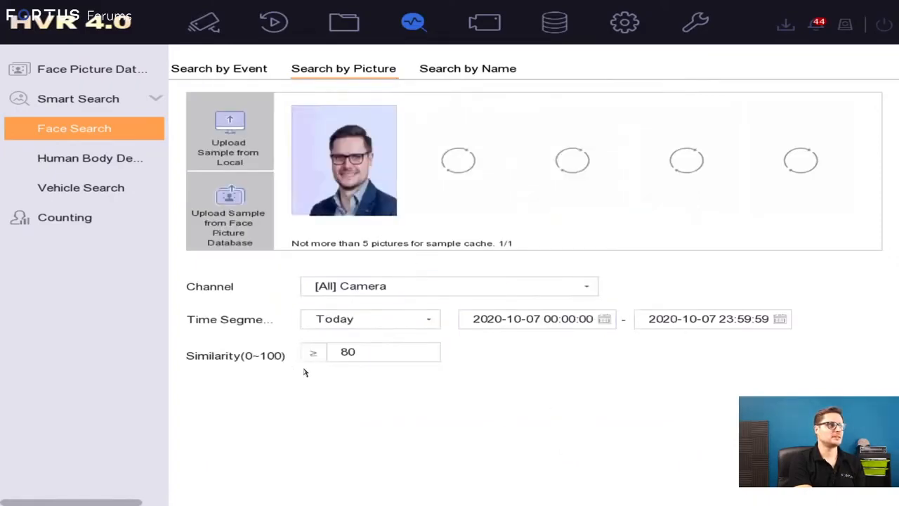
# Search all cameras for today's faces matching the sample picture with a similarity of at least 80.
pyautogui.click(380, 357)
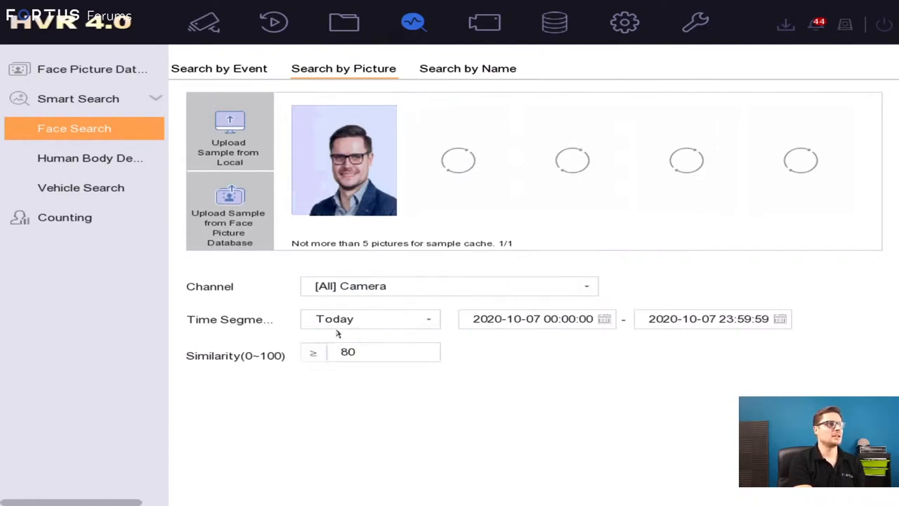
pyautogui.click(415, 319)
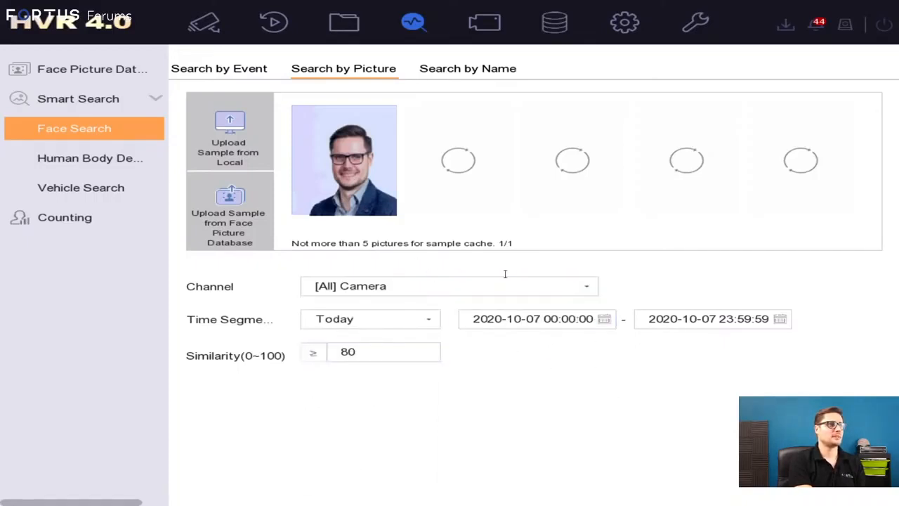
pyautogui.click(830, 460)
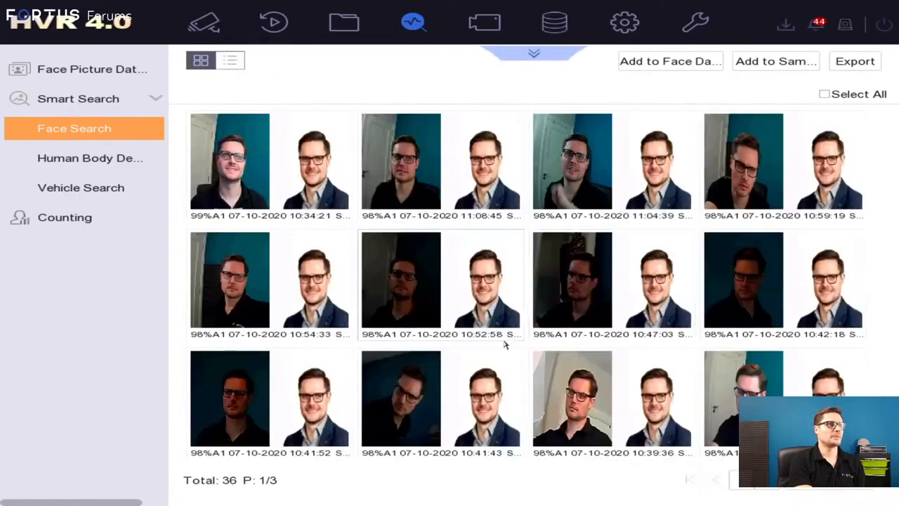
# Play the recording of the 10:39:36 match in the picture search results and close the player.
pyautogui.click(631, 401)
pyautogui.doubleClick(598, 385)
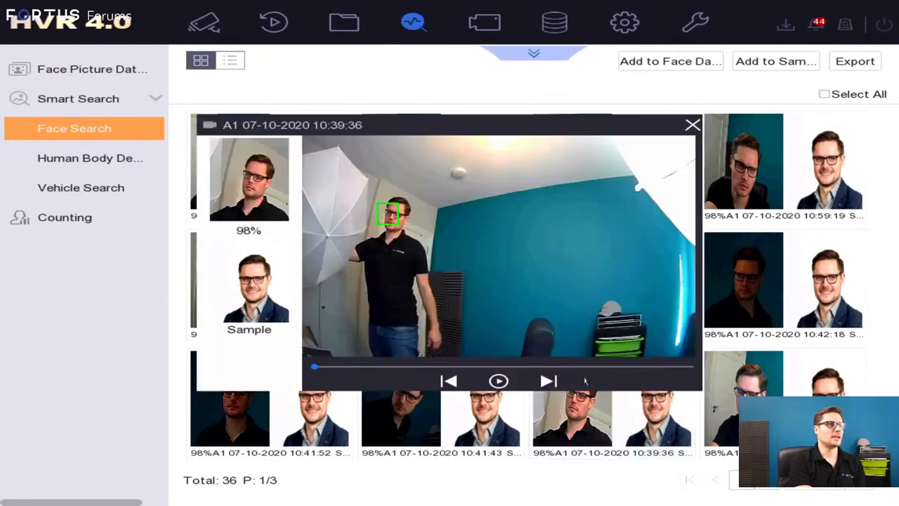
pyautogui.click(498, 381)
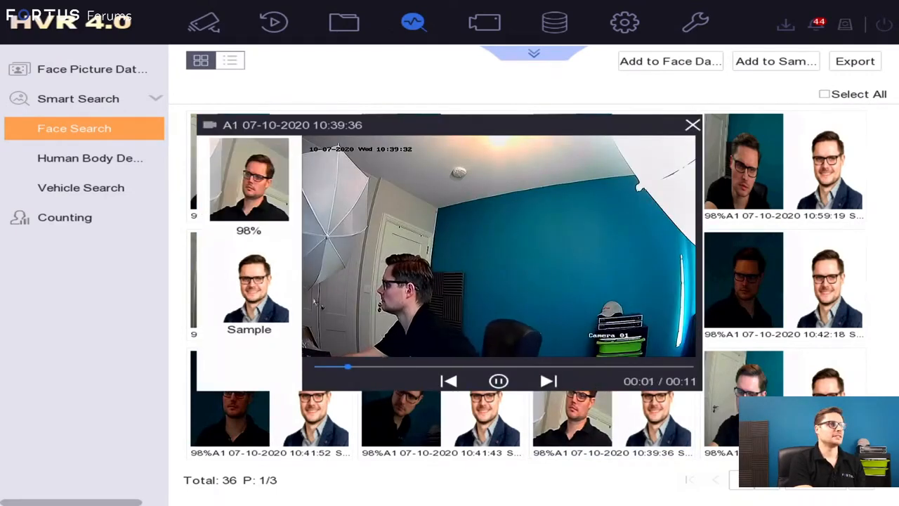
pyautogui.click(691, 127)
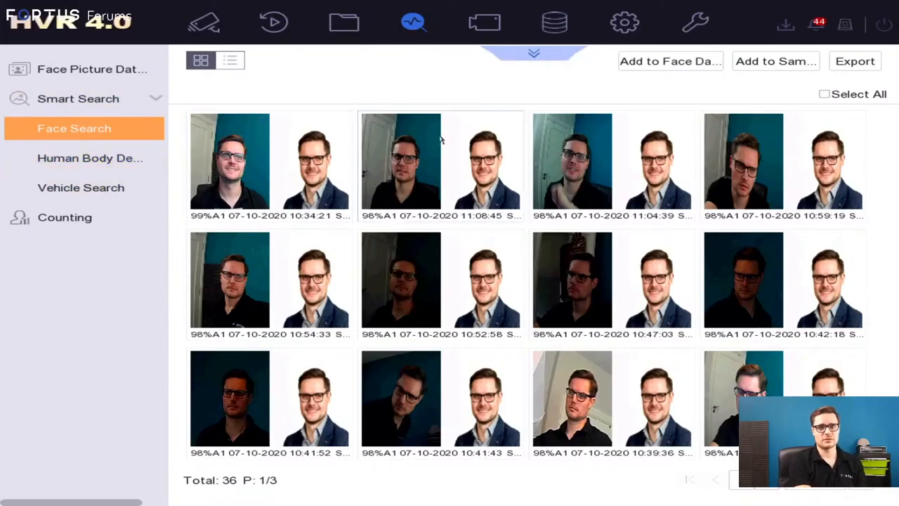
# Review the smart event alarms in Alarm Information, play the 10:51:16 successful face comparison, and close the alarm list.
pyautogui.moveTo(821, 31)
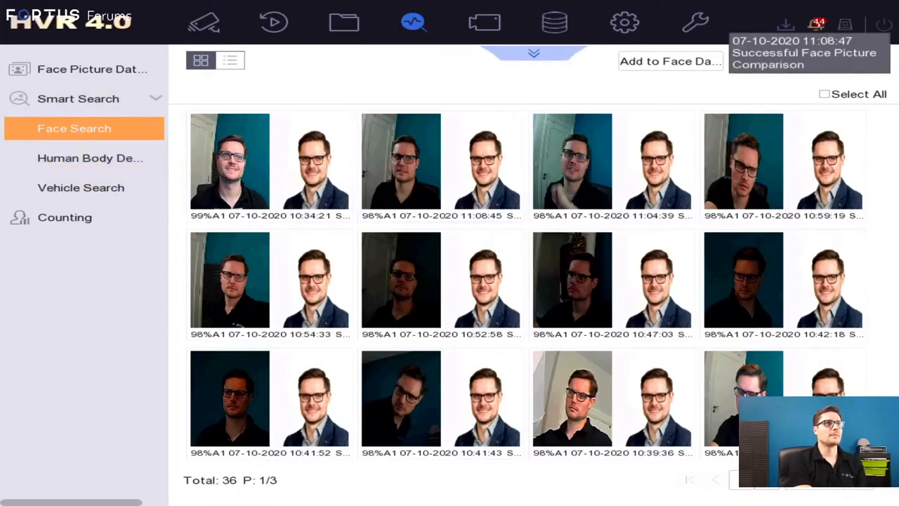
pyautogui.click(821, 28)
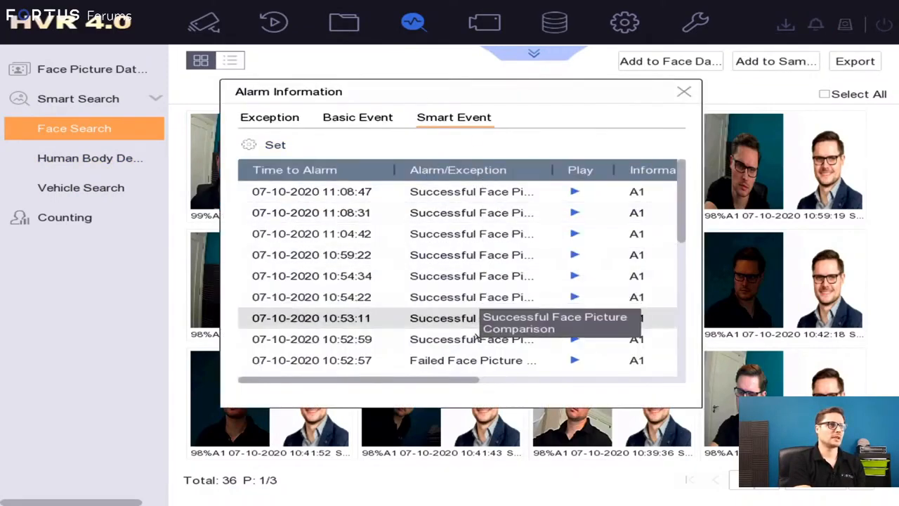
pyautogui.scroll(-1, 477, 325)
pyautogui.scroll(-1, 479, 330)
pyautogui.scroll(-7, 478, 330)
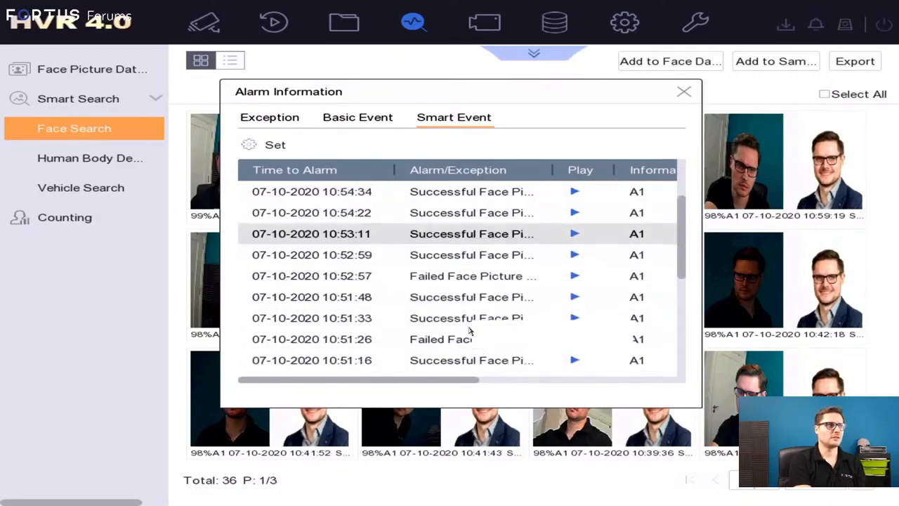
pyautogui.scroll(-2, 482, 311)
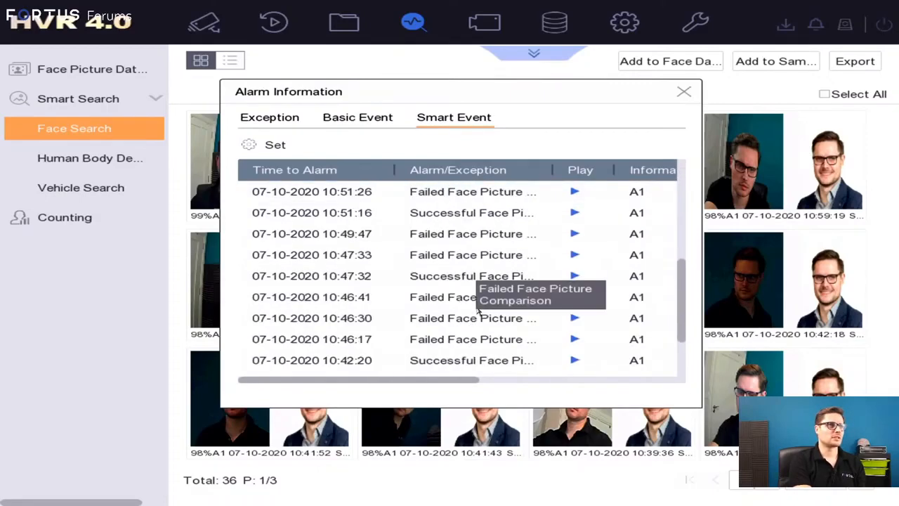
pyautogui.click(574, 213)
pyautogui.click(637, 124)
pyautogui.click(684, 91)
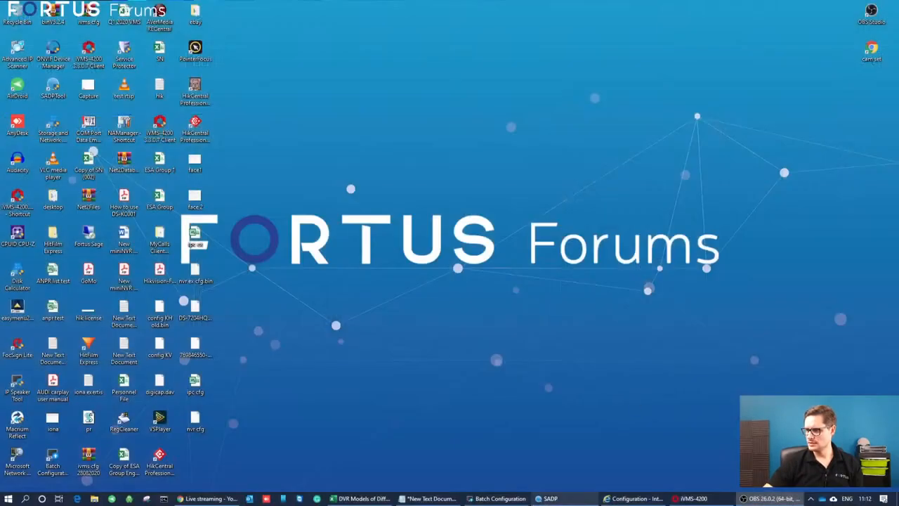
# Switch to the DVR's web configuration page in Internet Explorer, check the device model, and list the people in the fortus face picture library.
pyautogui.click(632, 499)
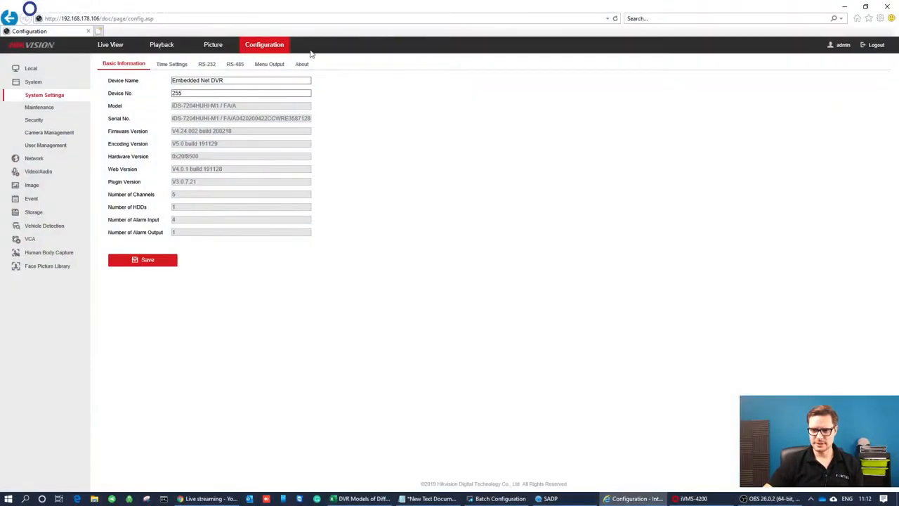
pyautogui.tripleClick(204, 107)
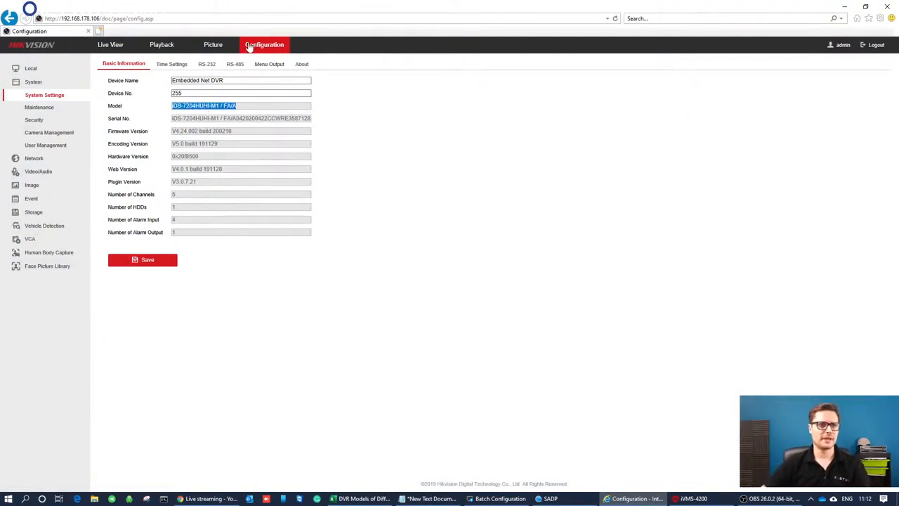
pyautogui.click(36, 267)
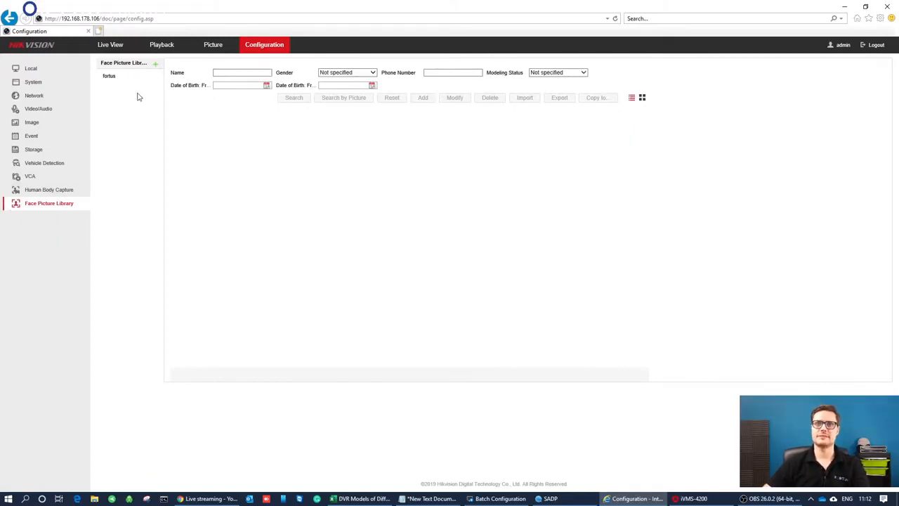
pyautogui.click(123, 76)
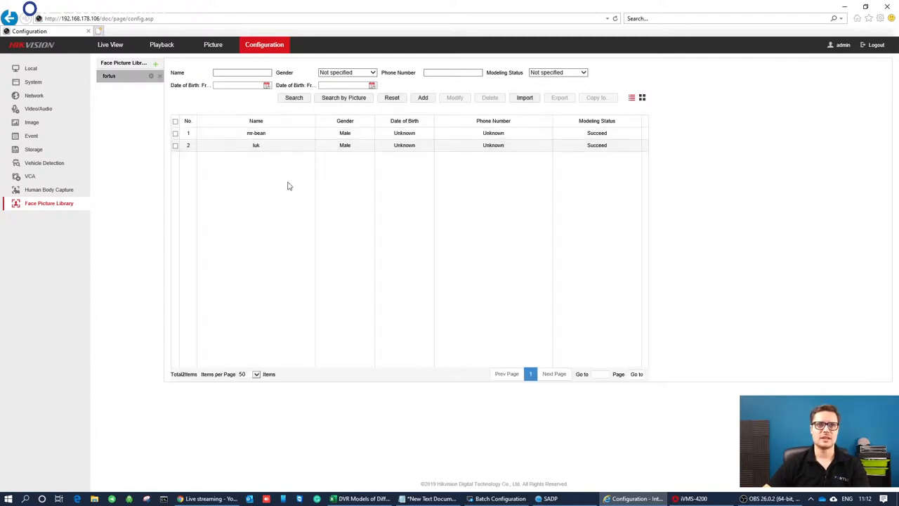
pyautogui.click(280, 145)
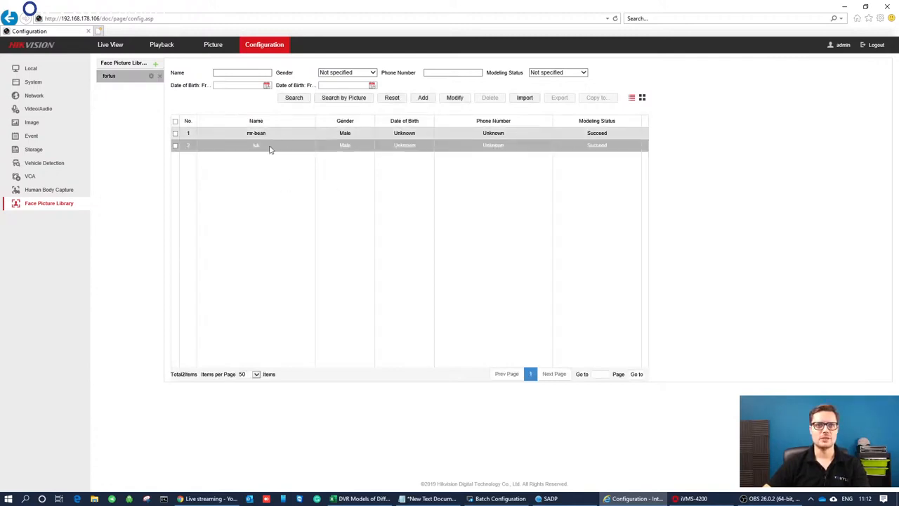
pyautogui.click(176, 146)
pyautogui.click(175, 146)
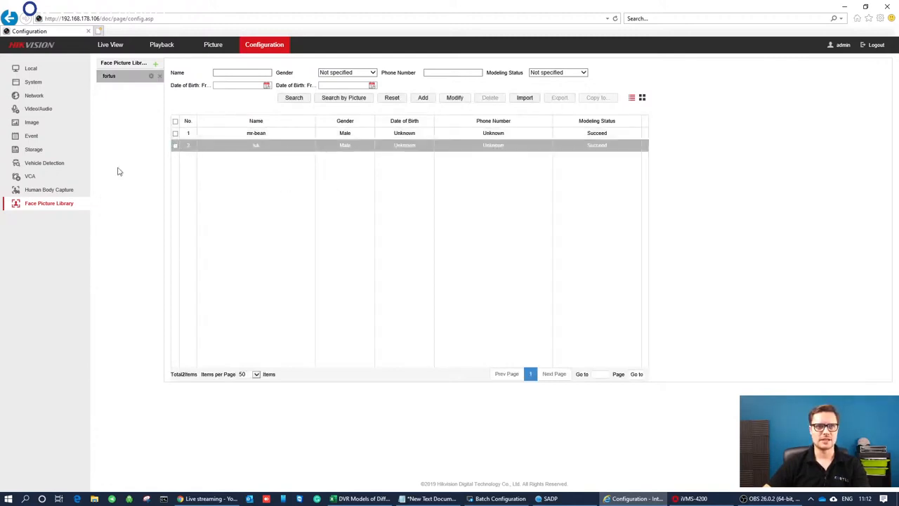
# Look over the name and custom tag options for adding a face picture library, and cancel without adding one.
pyautogui.click(155, 64)
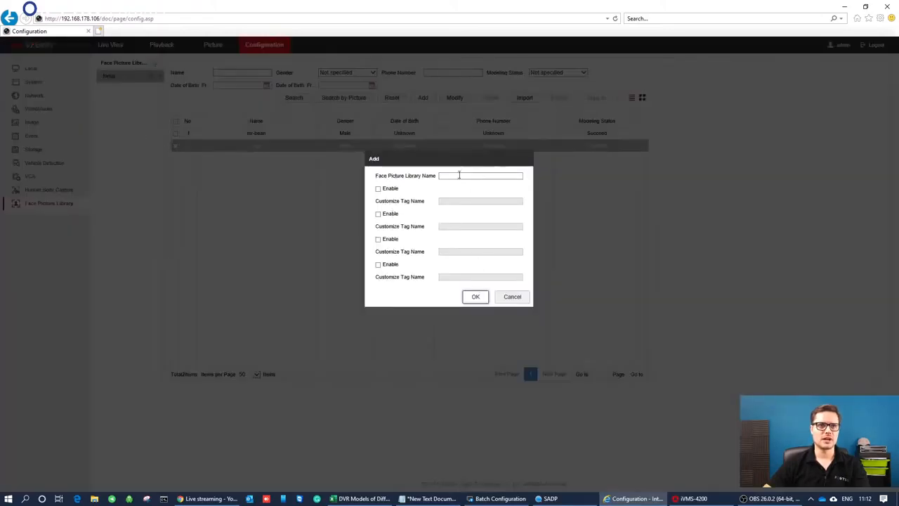
pyautogui.moveTo(457, 161); pyautogui.dragTo(478, 221)
pyautogui.click(477, 222)
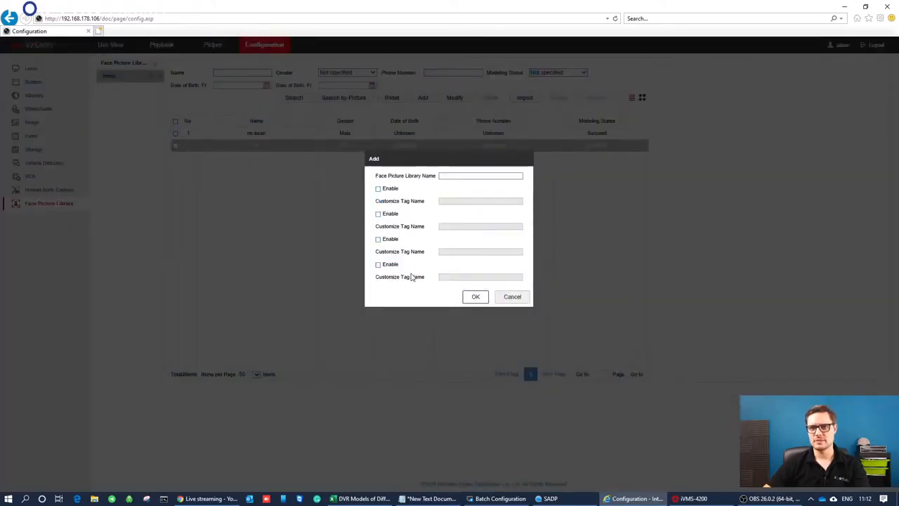
pyautogui.click(378, 265)
pyautogui.click(378, 265)
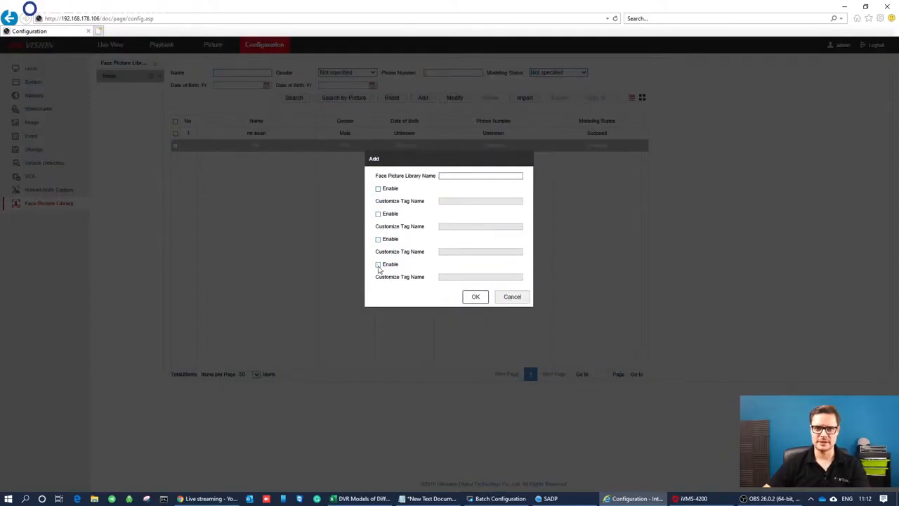
pyautogui.click(512, 297)
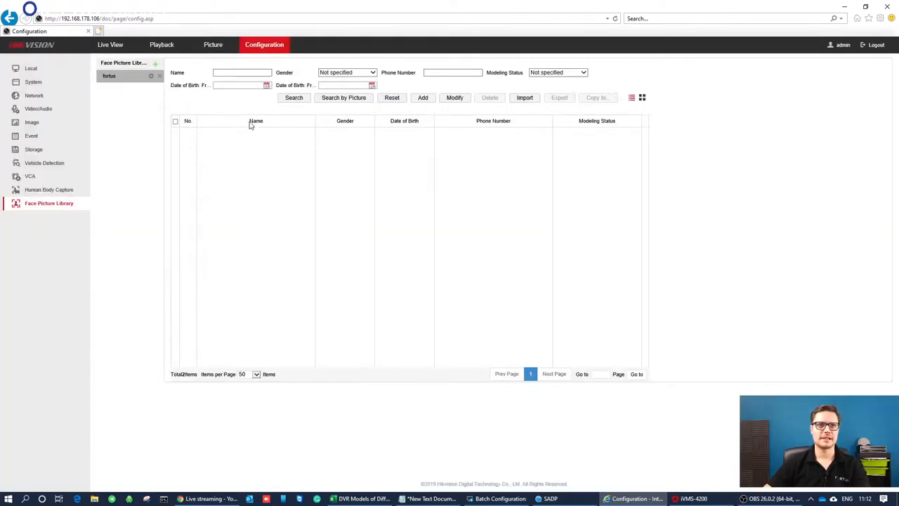
# Look over the second person's editable details in the fortus library, and show the library's people as picture thumbnails.
pyautogui.click(49, 192)
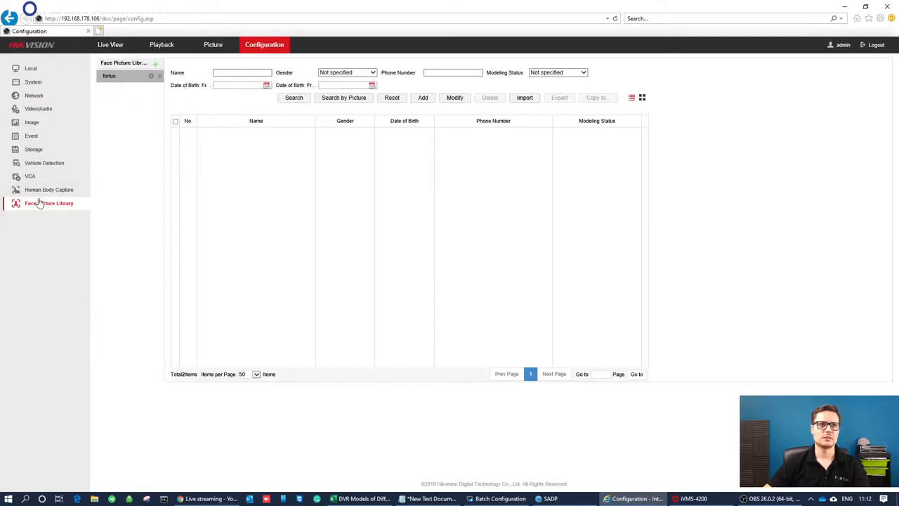
pyautogui.click(34, 207)
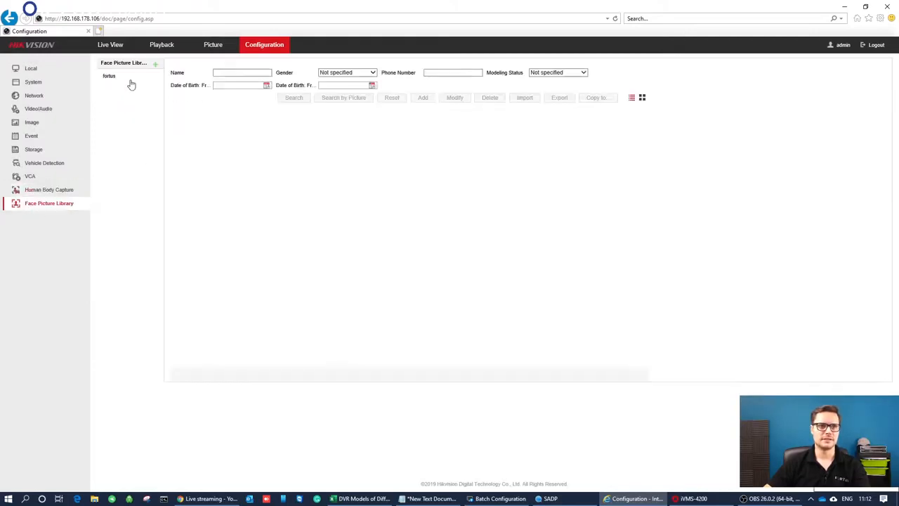
pyautogui.click(111, 76)
pyautogui.click(255, 145)
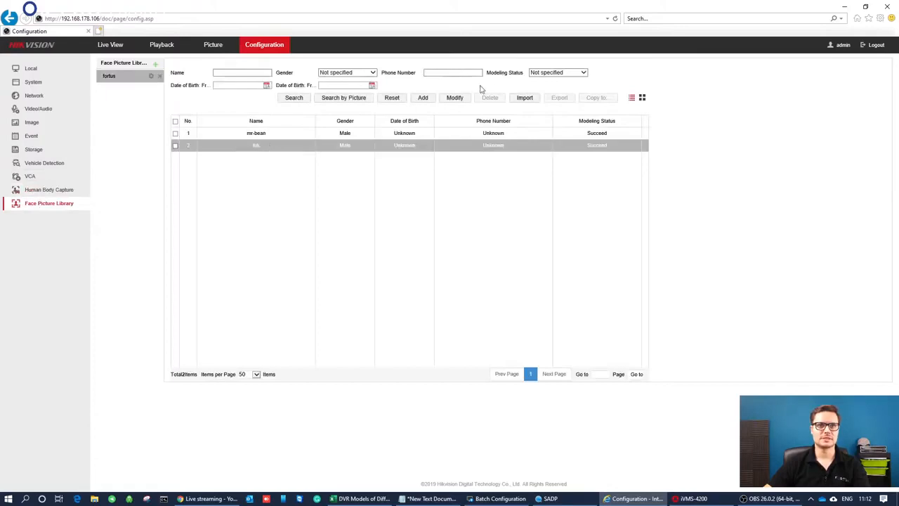
pyautogui.click(455, 99)
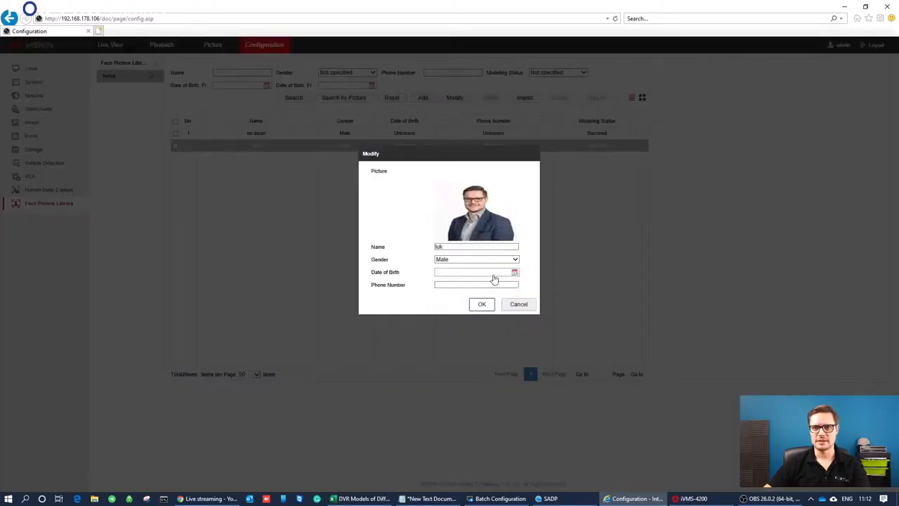
pyautogui.click(519, 304)
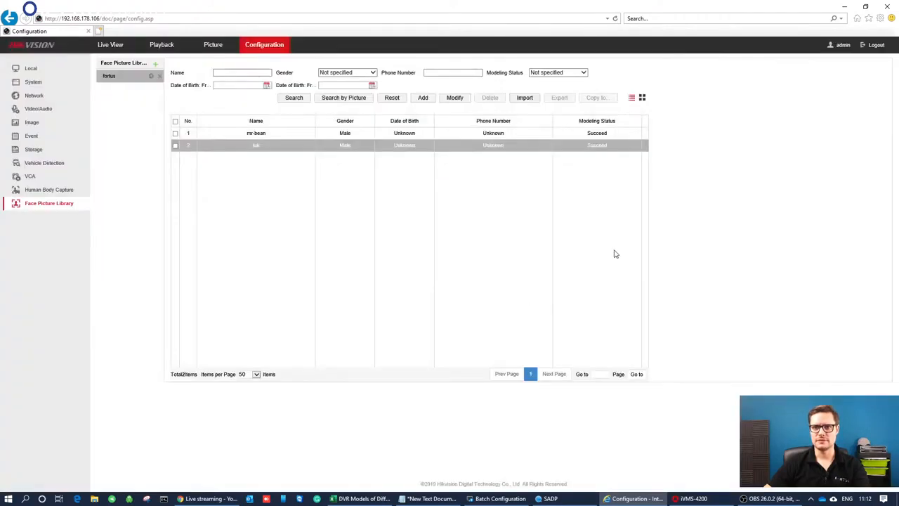
pyautogui.click(642, 98)
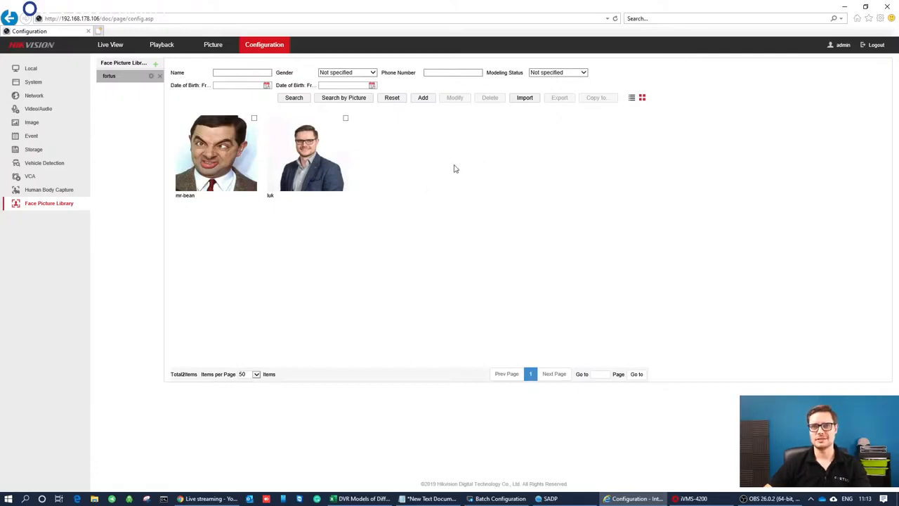
# Select the 213132 and mr-bean images from the face folder in Pictures for import into the fortus library, and cancel the import.
pyautogui.click(532, 98)
pyautogui.click(478, 241)
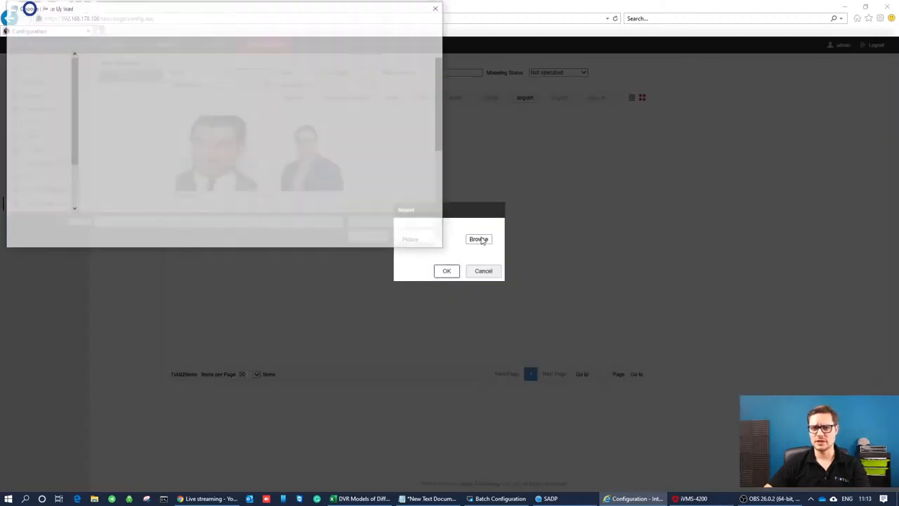
pyautogui.click(35, 151)
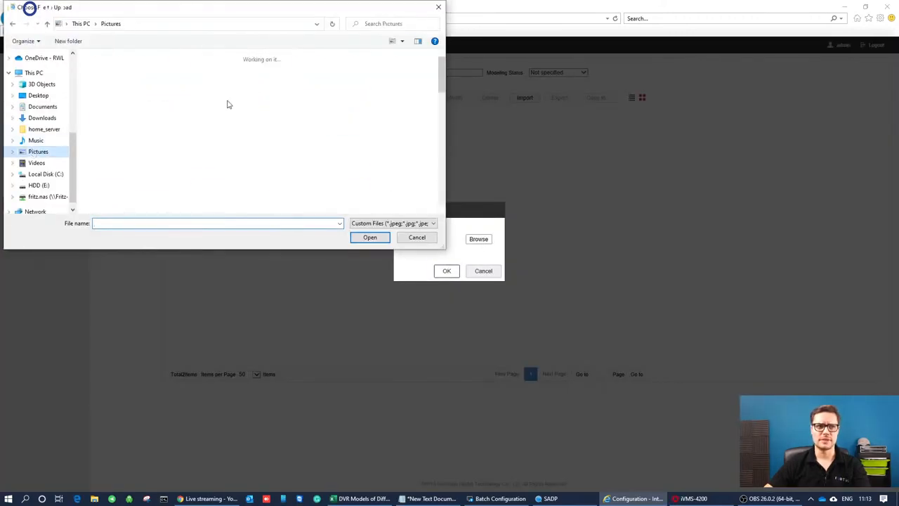
pyautogui.doubleClick(357, 78)
pyautogui.moveTo(240, 142); pyautogui.dragTo(81, 57)
pyautogui.click(417, 237)
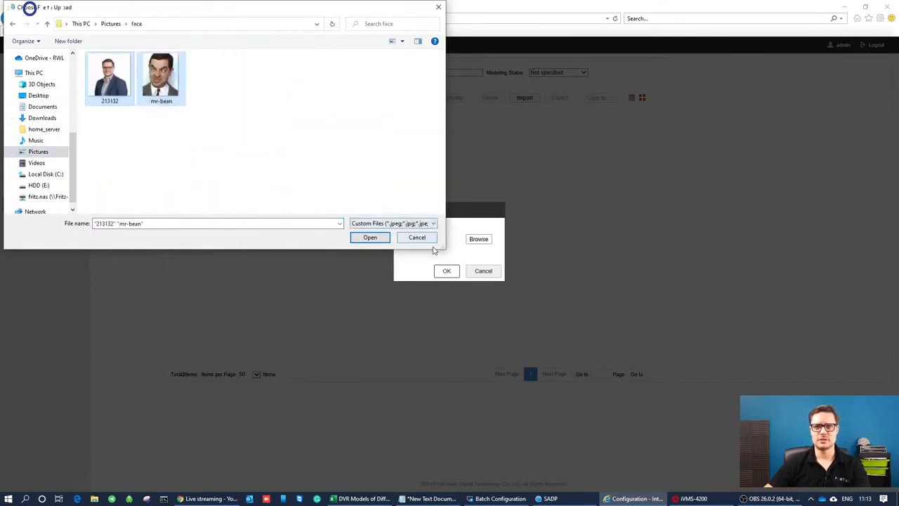
pyautogui.click(496, 273)
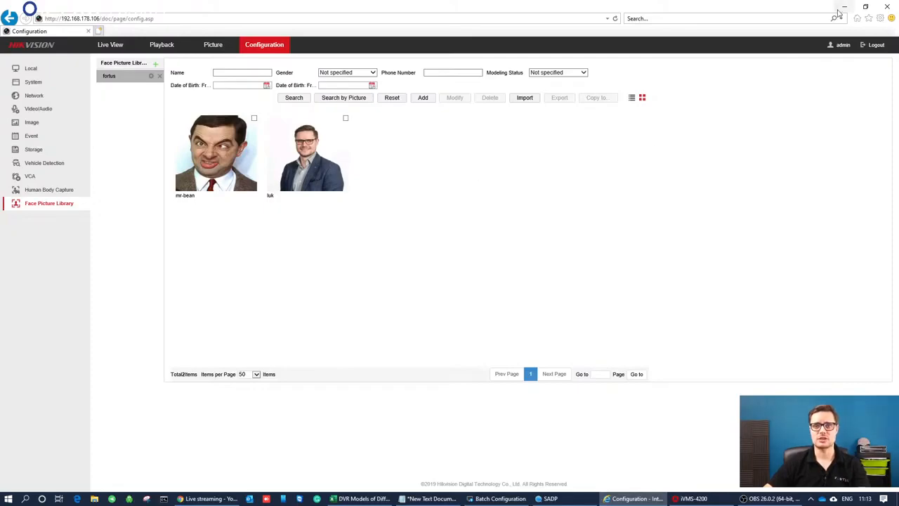
# Switch to iVMS-4200 and check the face recognition DVR in device management.
pyautogui.click(711, 500)
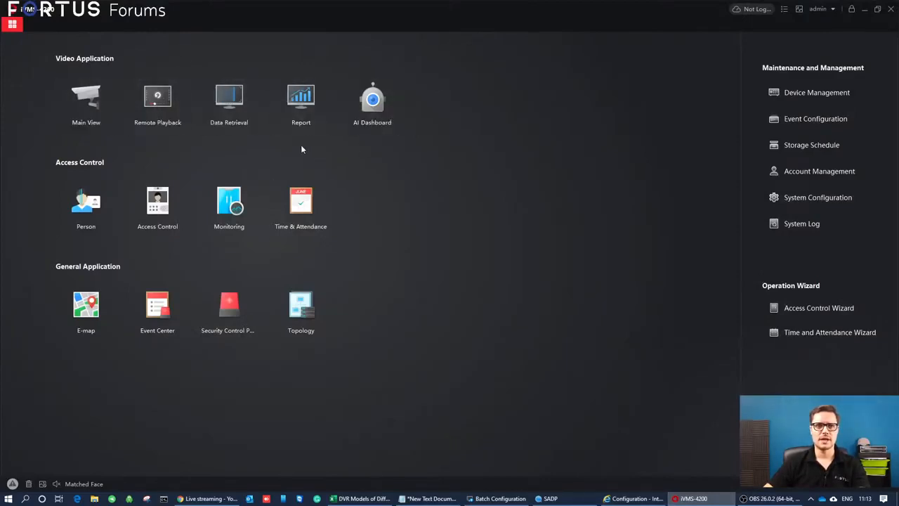
pyautogui.click(787, 92)
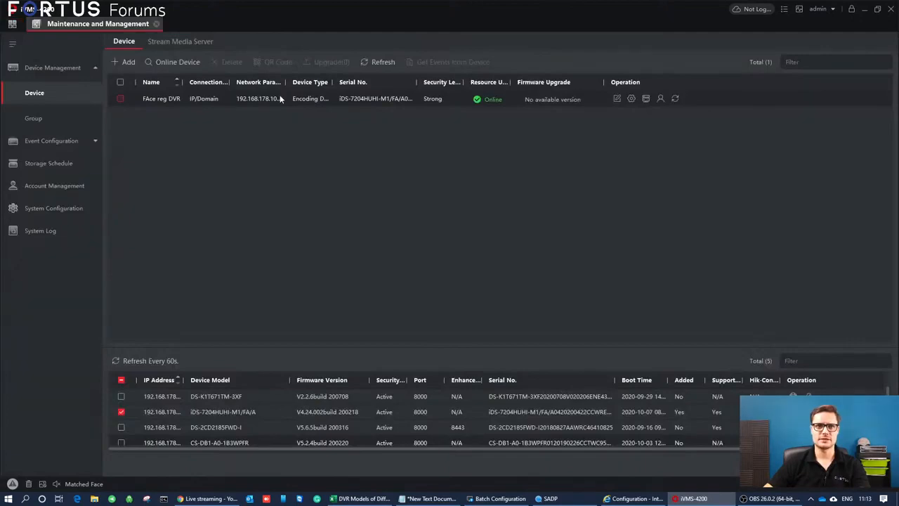
pyautogui.click(12, 23)
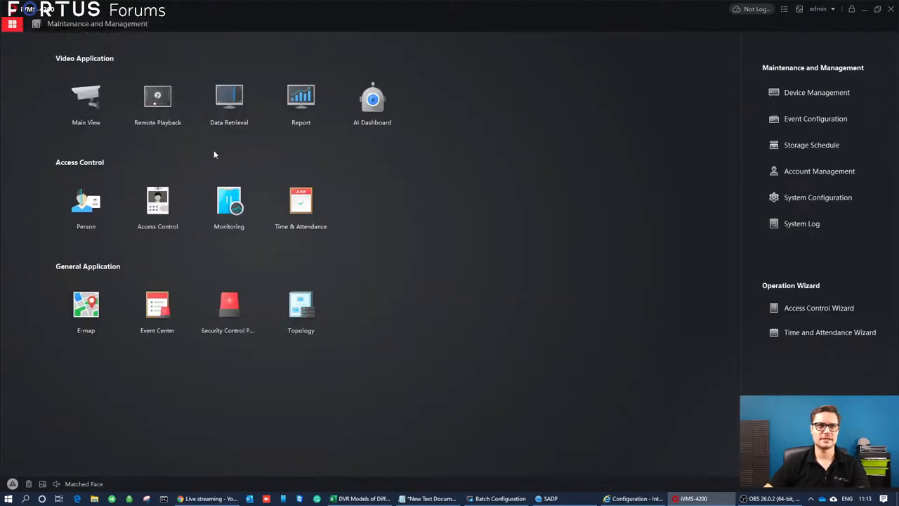
# Search Camera1 of the face recognition DVR for all face captures from 2020-10-07 in data retrieval.
pyautogui.click(230, 106)
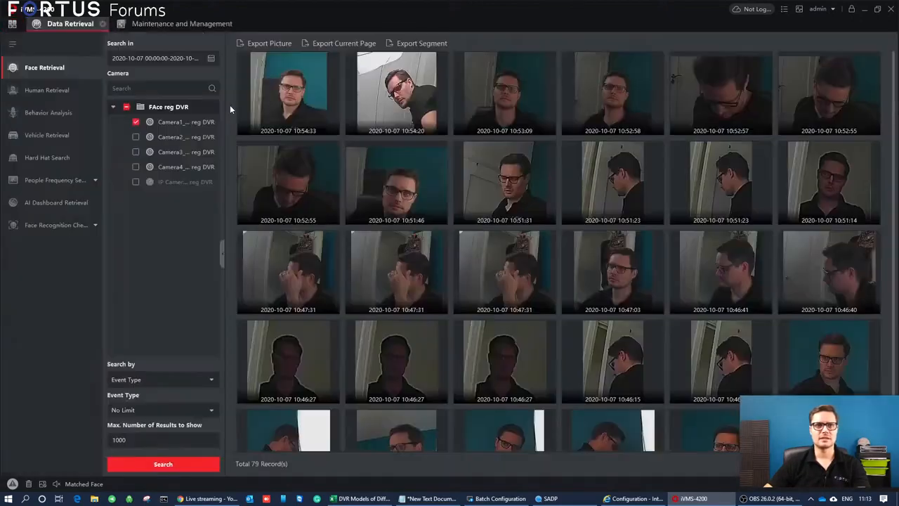
pyautogui.click(211, 59)
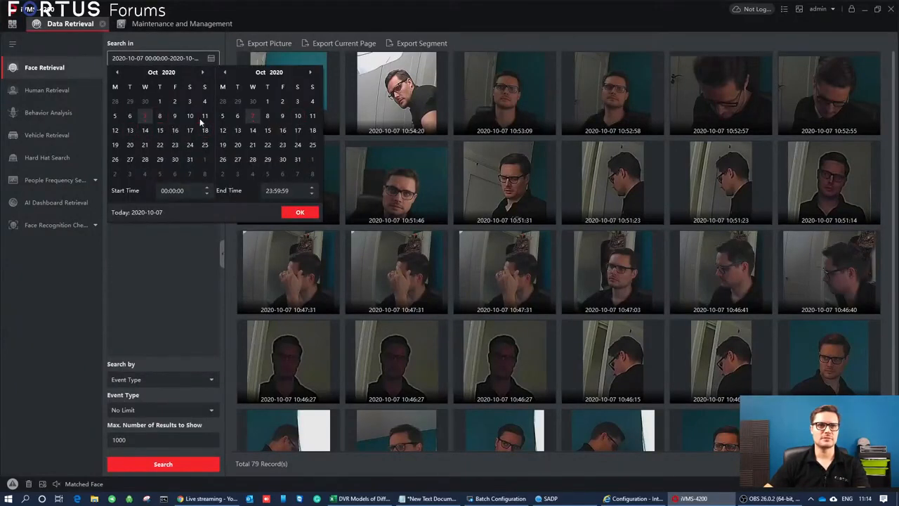
pyautogui.click(180, 246)
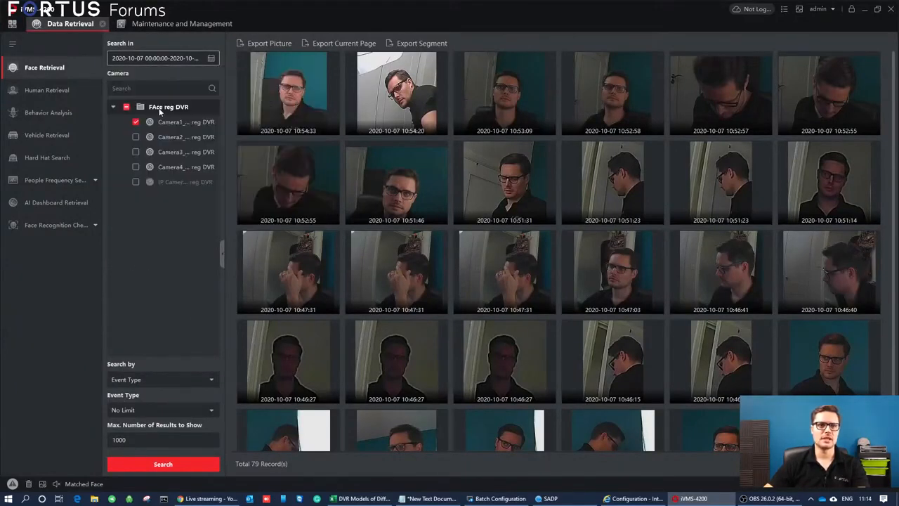
pyautogui.click(176, 464)
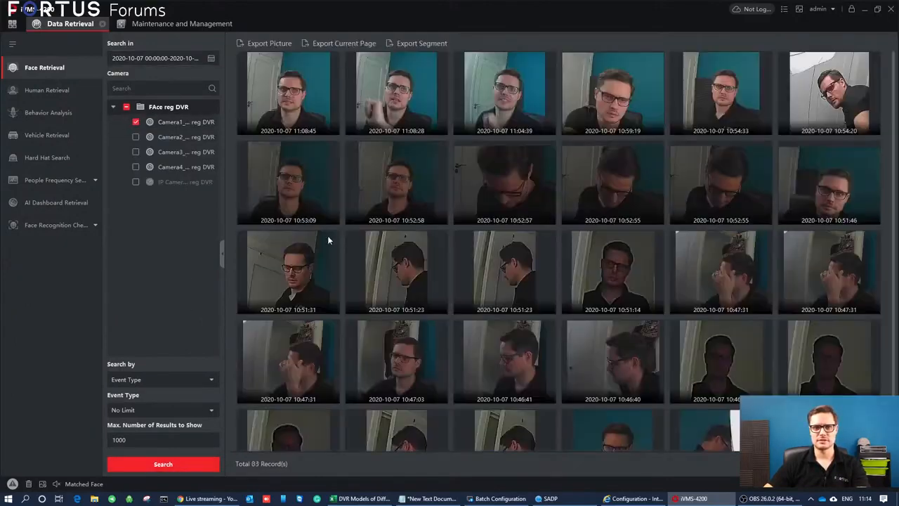
# Review the 11:04:39, 11:08:28 and 11:08:45 face captures, play the 11:08:45 recording, and reopen that capture's details.
pyautogui.click(501, 109)
pyautogui.click(380, 99)
pyautogui.click(295, 101)
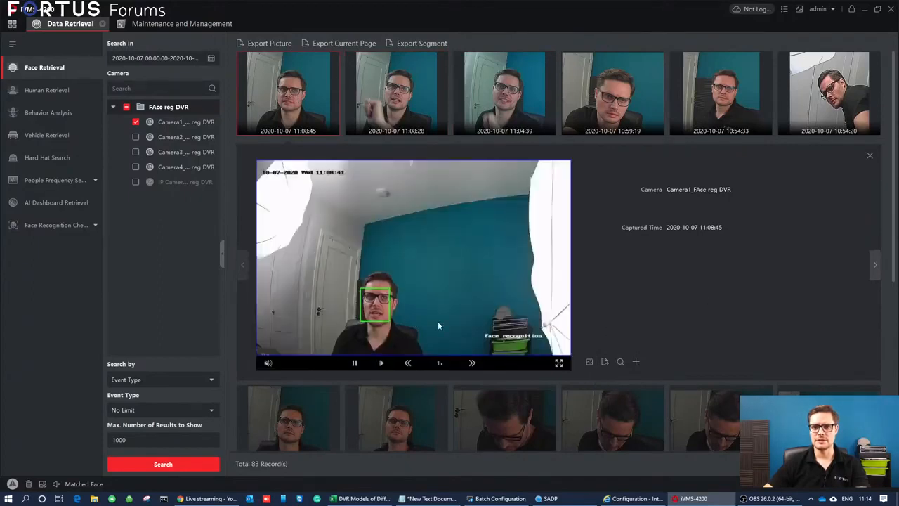
pyautogui.click(869, 155)
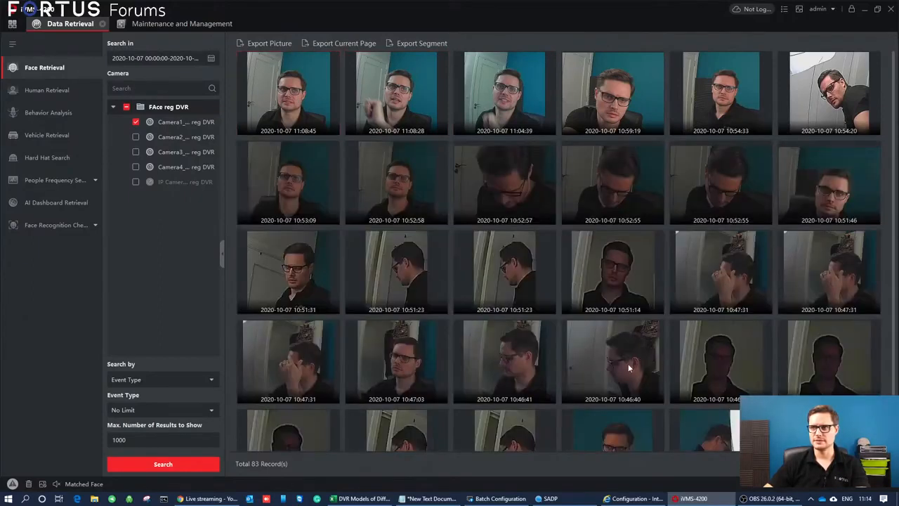
pyautogui.click(303, 88)
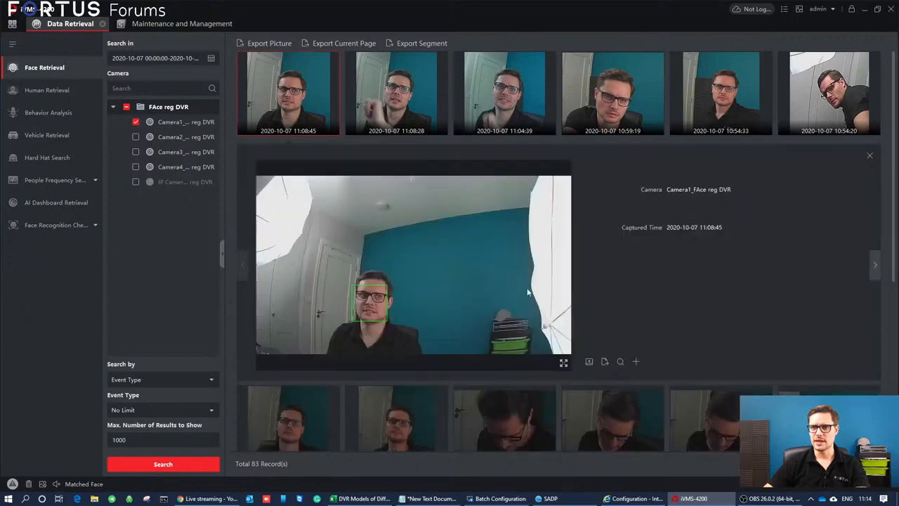
# Open the form for adding the 11:08:45 capture to a face picture library, choose the fortus library, and close it without adding.
pyautogui.click(637, 362)
pyautogui.moveTo(488, 118); pyautogui.dragTo(678, 129)
pyautogui.click(630, 175)
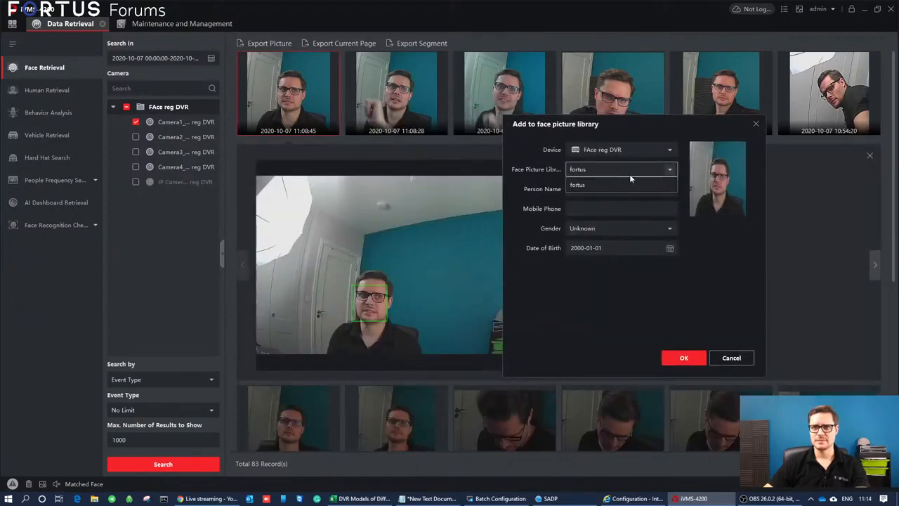
pyautogui.click(587, 185)
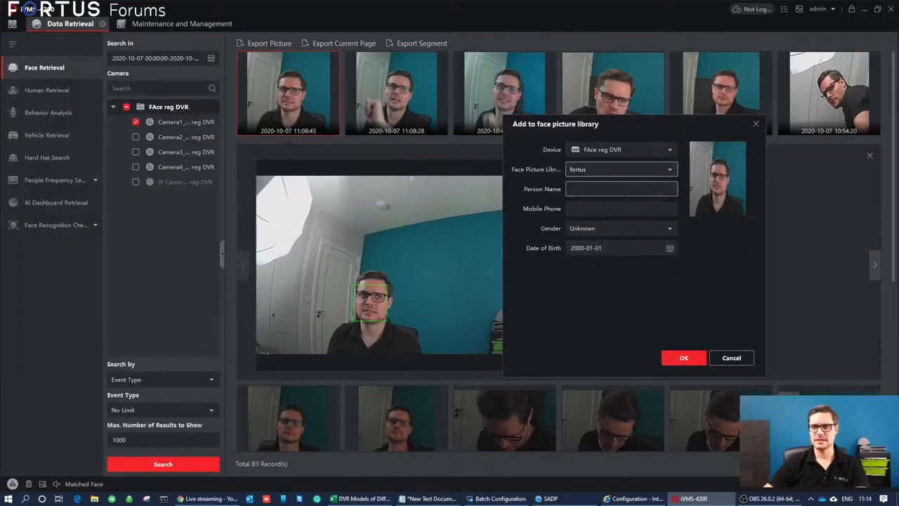
pyautogui.click(581, 188)
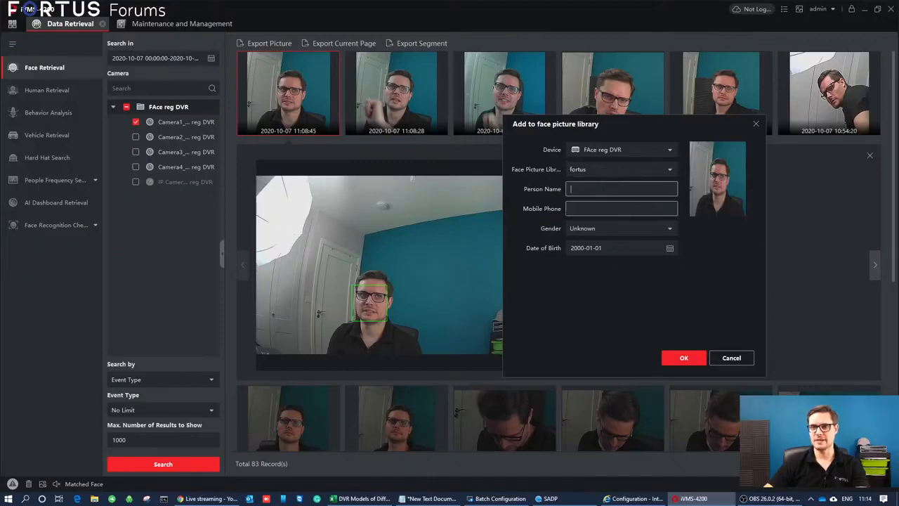
pyautogui.click(602, 208)
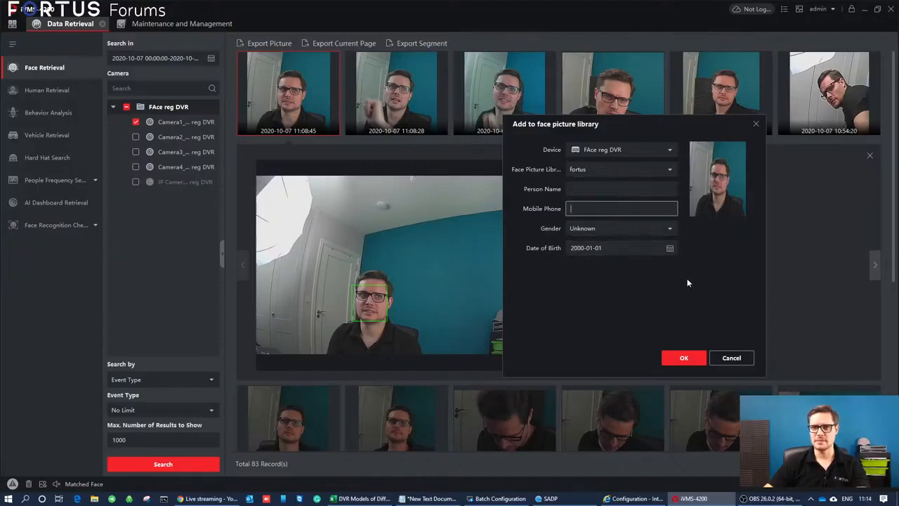
pyautogui.click(756, 125)
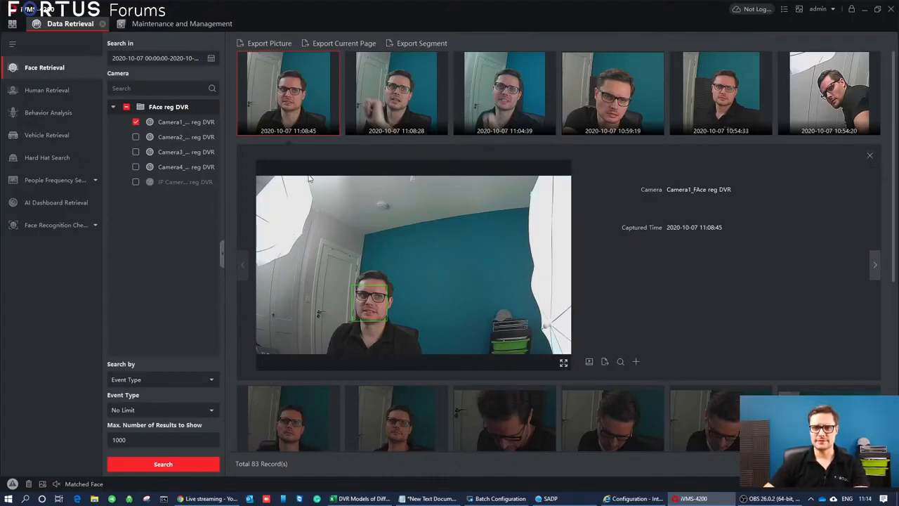
# Search Camera1's captures by the 11:08:45 face, and search again using the 213132 image from the face folder as reference picture.
pyautogui.click(620, 362)
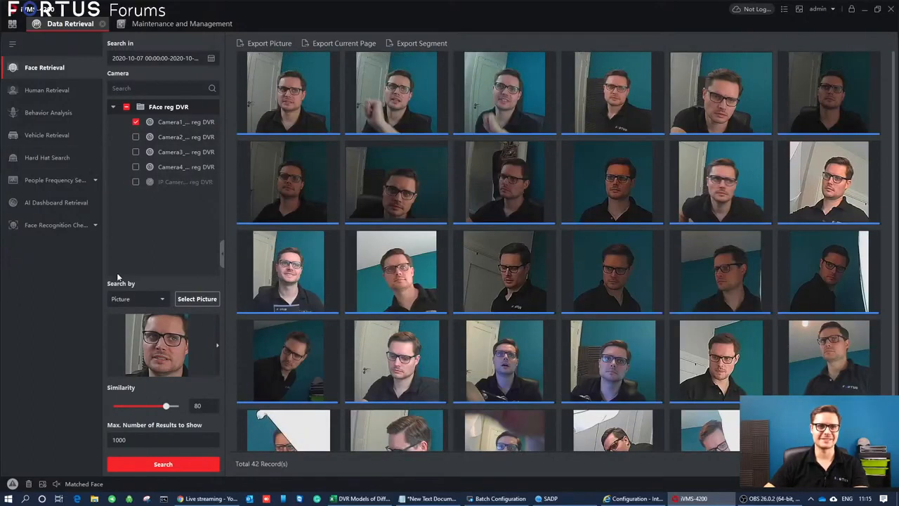
pyautogui.click(155, 299)
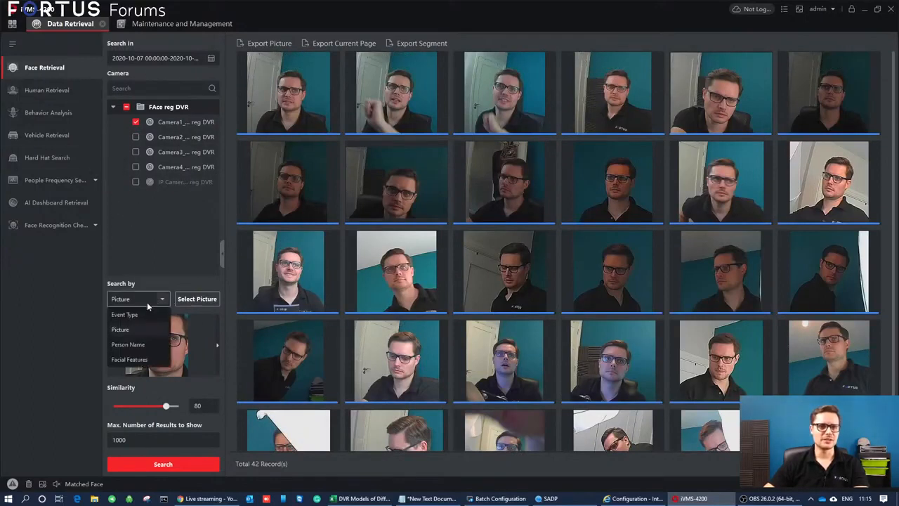
pyautogui.click(195, 301)
pyautogui.moveTo(198, 8); pyautogui.dragTo(566, 77)
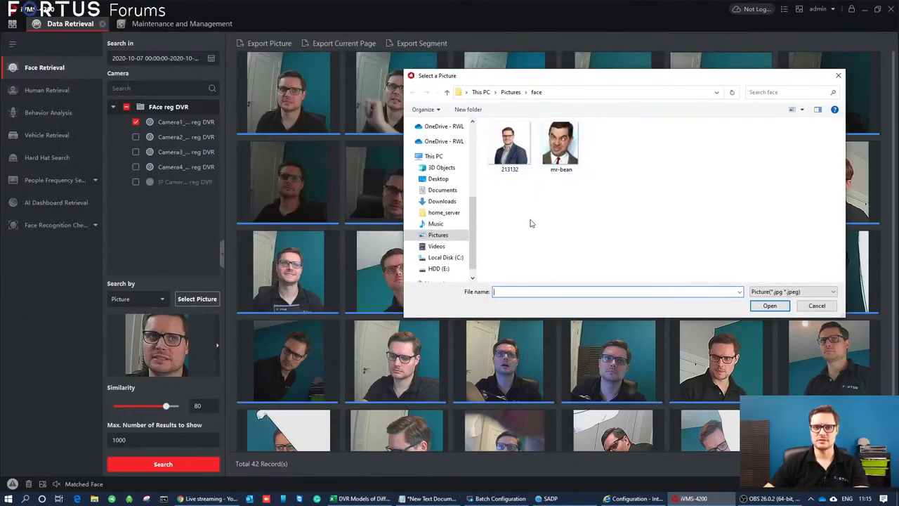
pyautogui.doubleClick(510, 144)
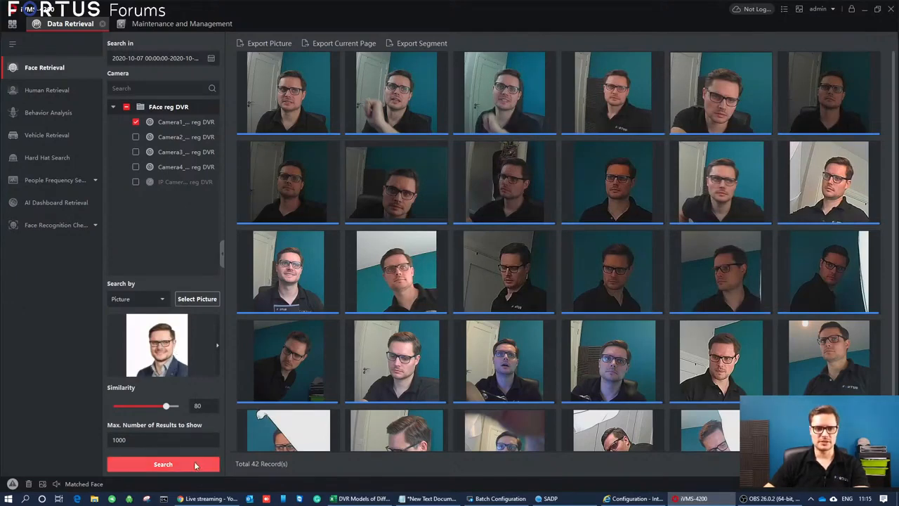
pyautogui.click(195, 465)
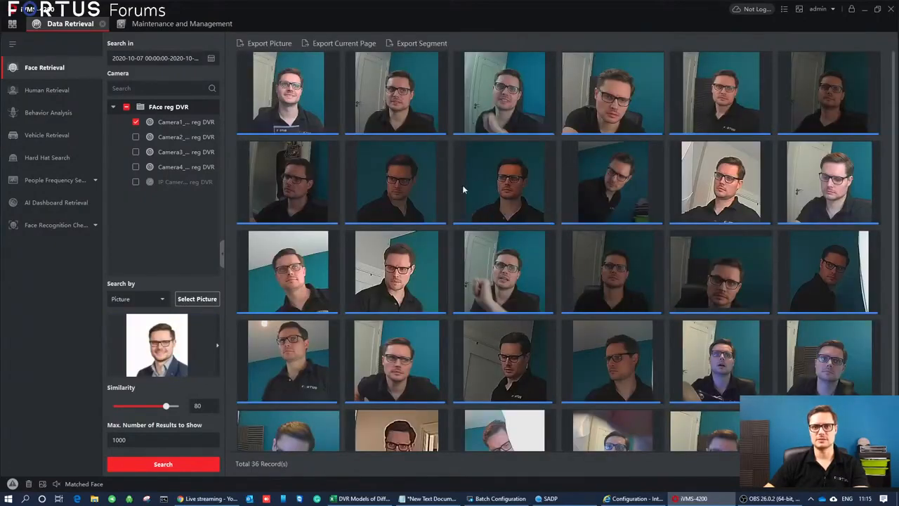
# Review the similarity and capture details of the picture search results, including the 10:59:19, 11:04:39 and 10:34:21 captures.
pyautogui.click(525, 156)
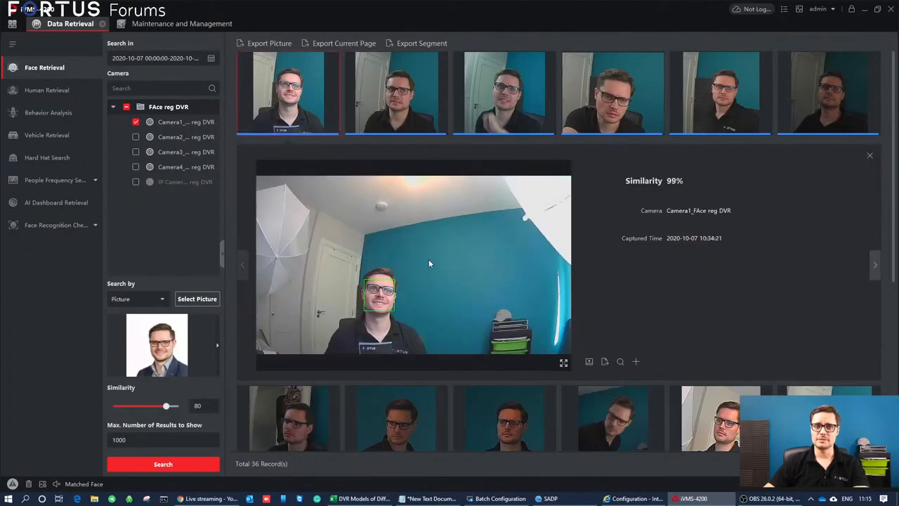
pyautogui.click(414, 88)
pyautogui.click(320, 101)
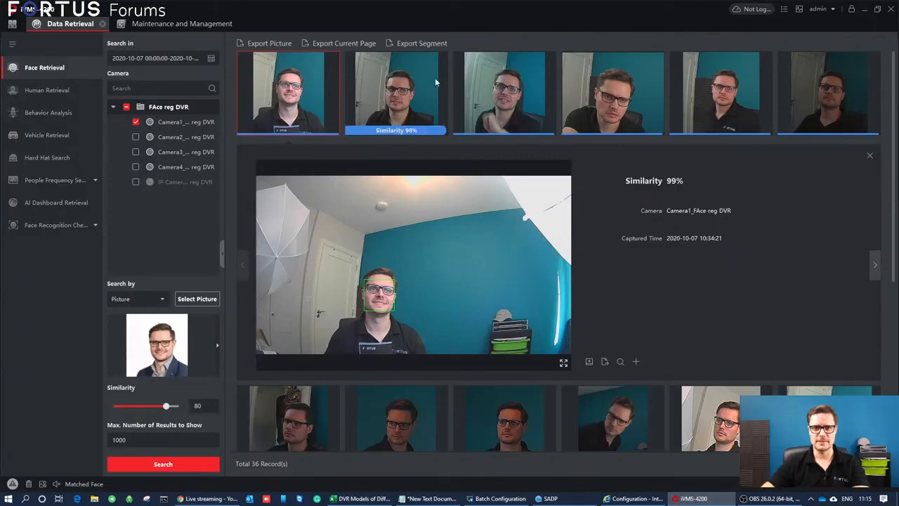
pyautogui.scroll(-5, 574, 286)
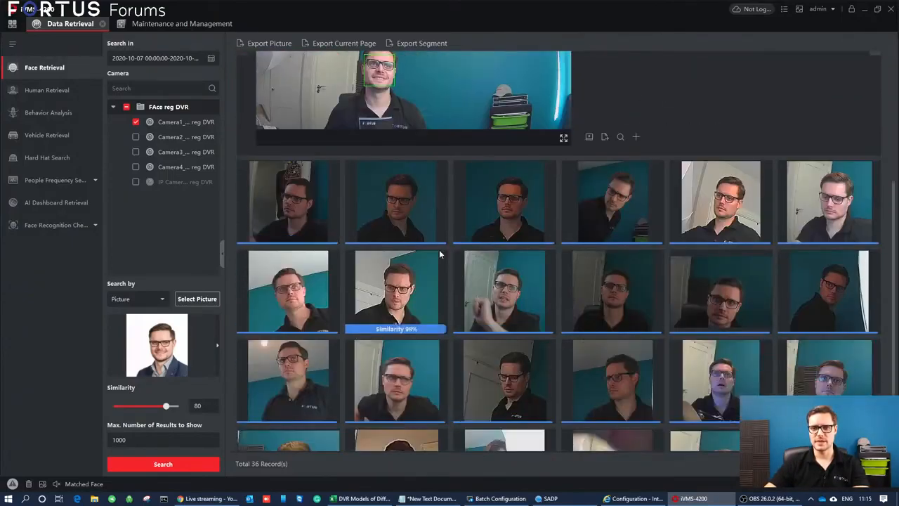
pyautogui.scroll(5, 435, 252)
pyautogui.click(595, 97)
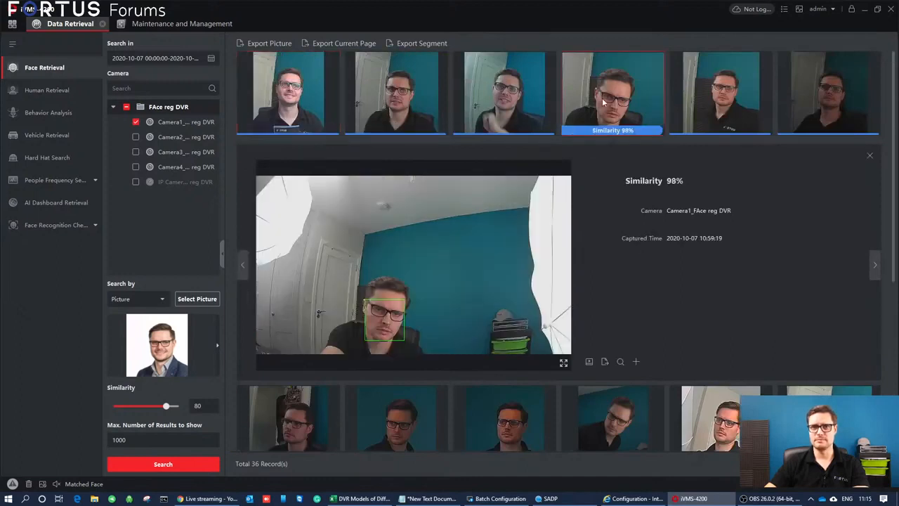
pyautogui.click(271, 90)
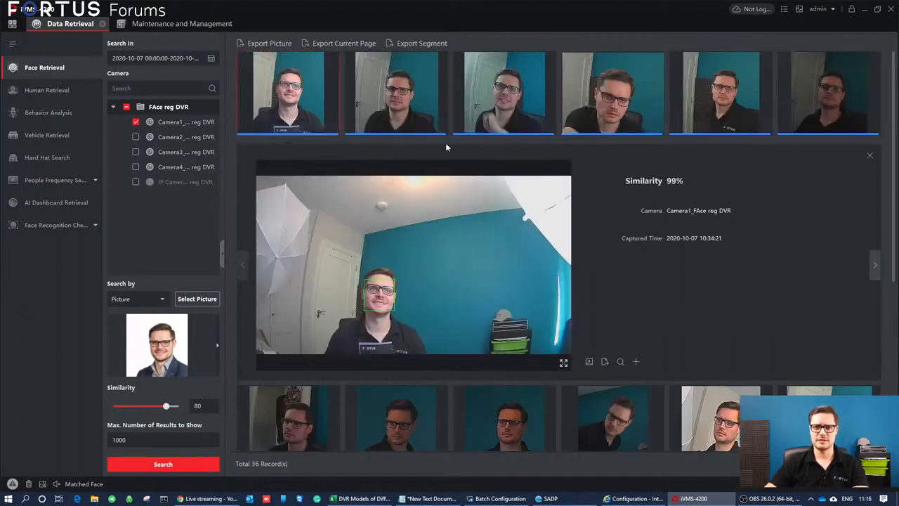
pyautogui.click(590, 90)
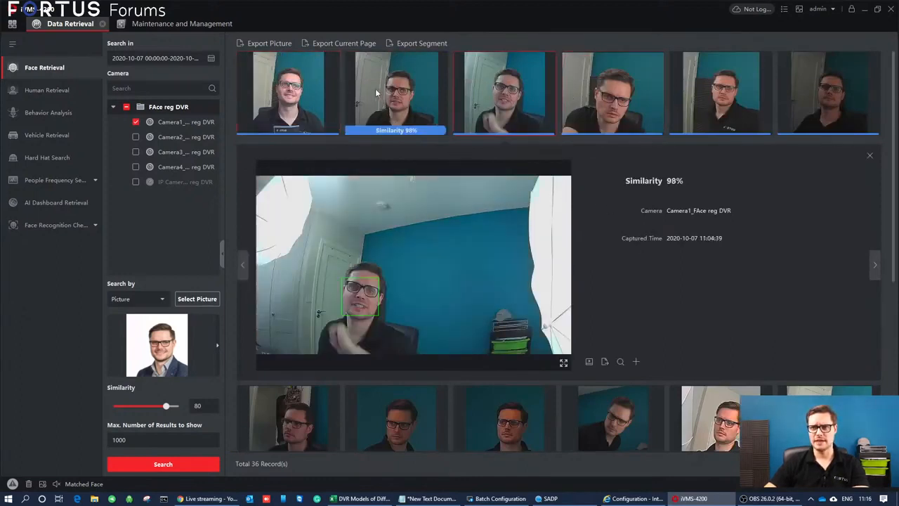
pyautogui.click(288, 95)
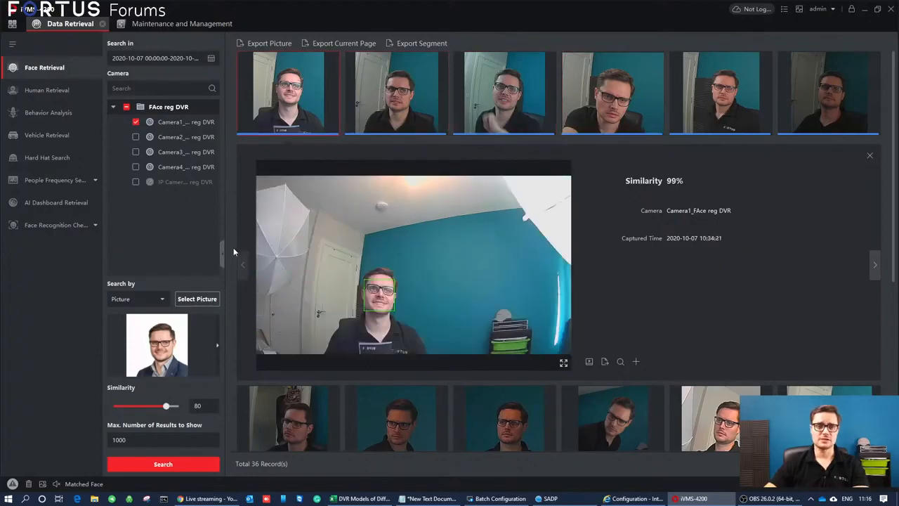
# Search the captures by Person Name using part of the person's name, selecting the matching library picture as the search object.
pyautogui.click(161, 300)
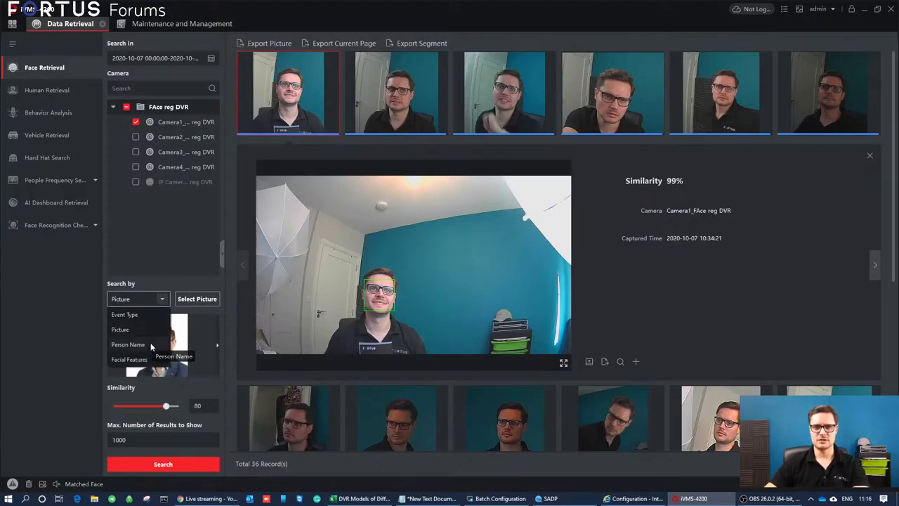
pyautogui.click(150, 344)
pyautogui.click(145, 409)
pyautogui.write('luk')
pyautogui.hotkey('ctrl', 'a')
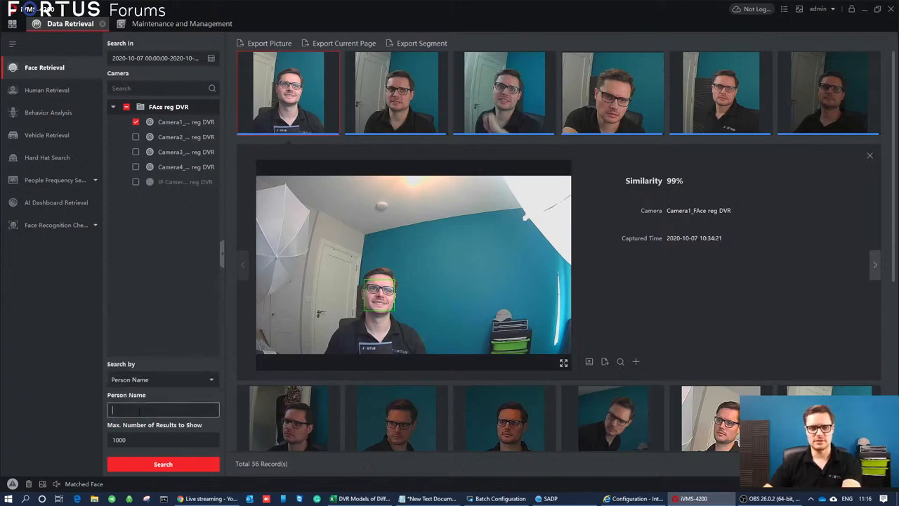
pyautogui.write('luk')
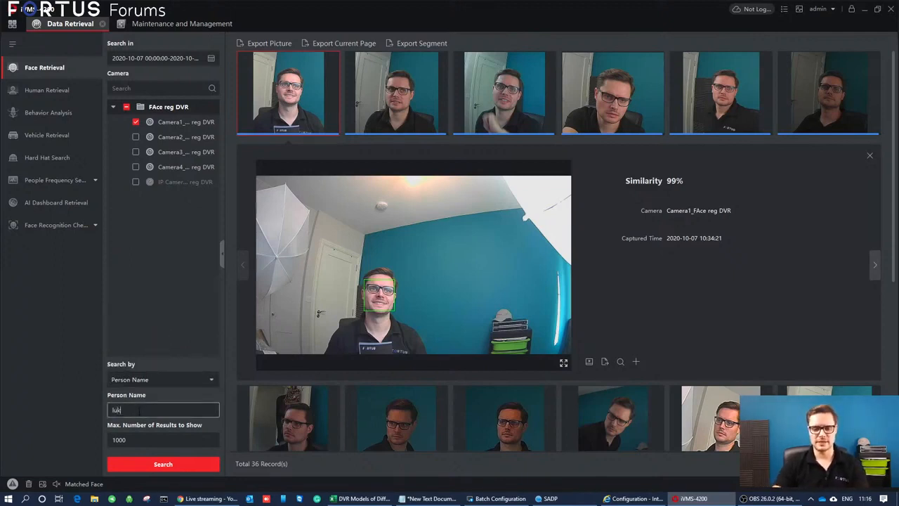
pyautogui.click(167, 464)
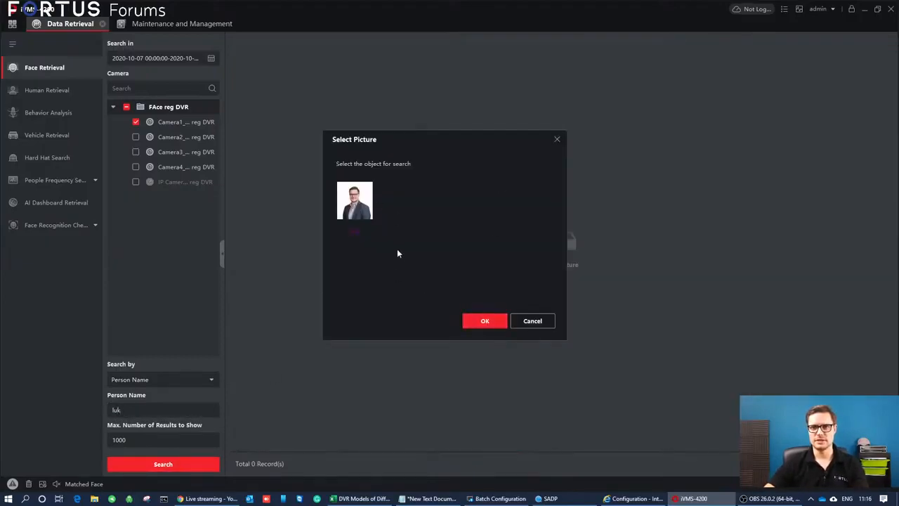
pyautogui.click(356, 204)
pyautogui.click(484, 321)
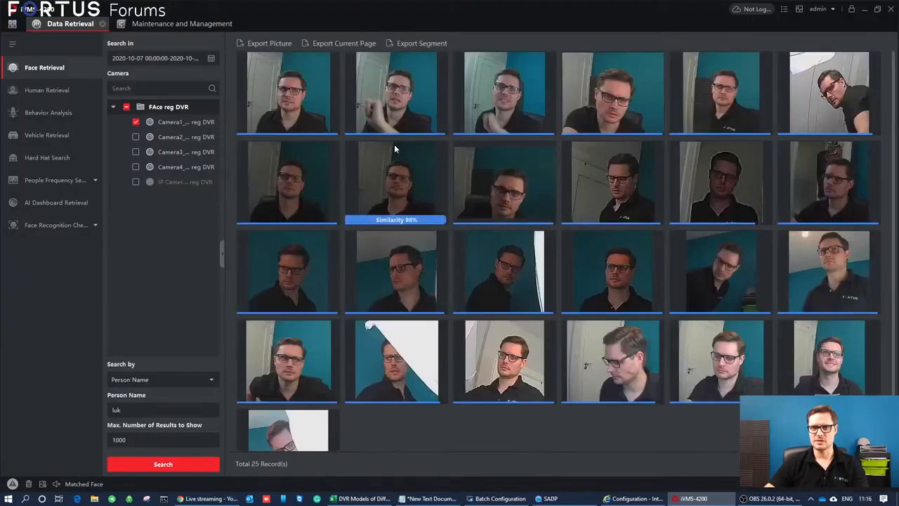
# Review the name search results, including the 10:51:31, 10:52:58, 10:53:09, 10:34:21 and 11:08:45 captures.
pyautogui.click(624, 202)
pyautogui.scroll(-1, 624, 202)
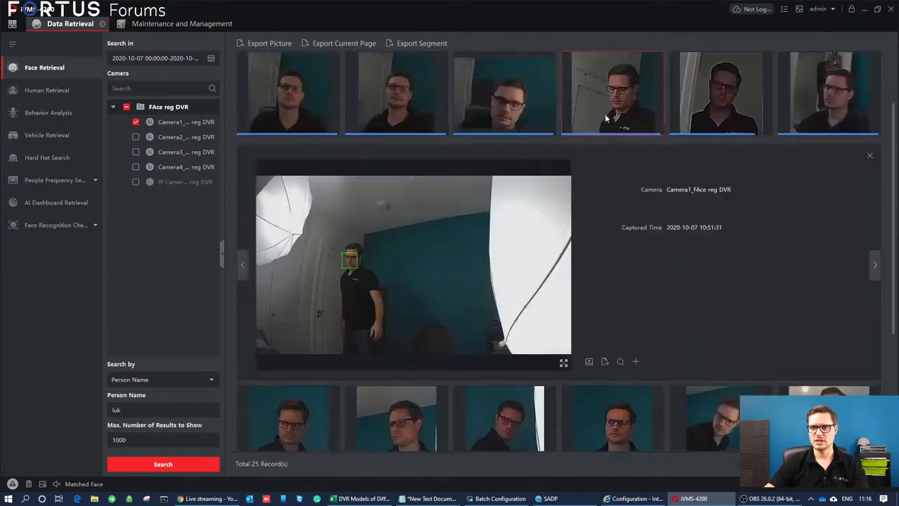
pyautogui.click(495, 102)
pyautogui.click(399, 100)
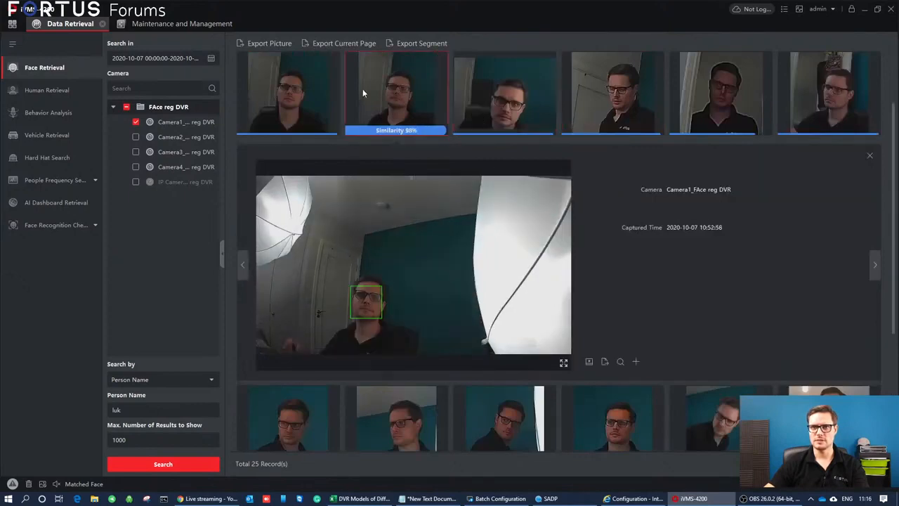
pyautogui.click(307, 88)
pyautogui.scroll(-1, 490, 311)
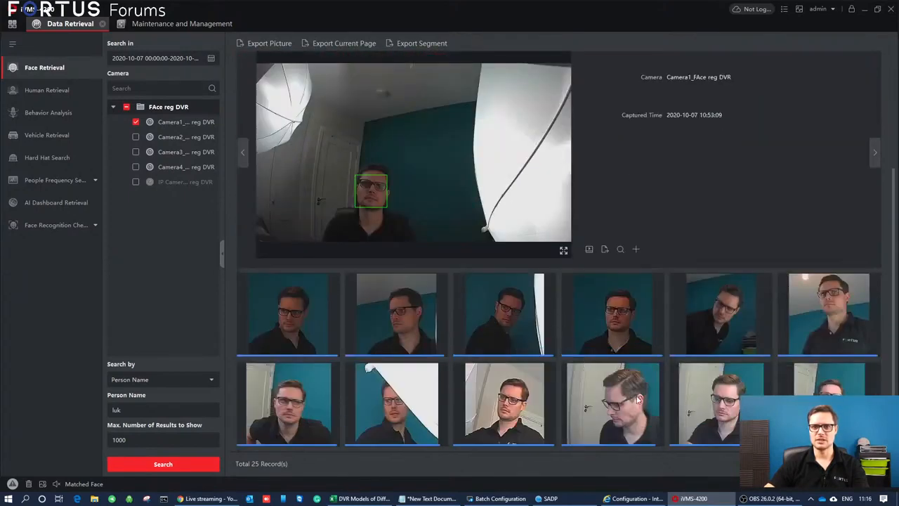
pyautogui.click(843, 386)
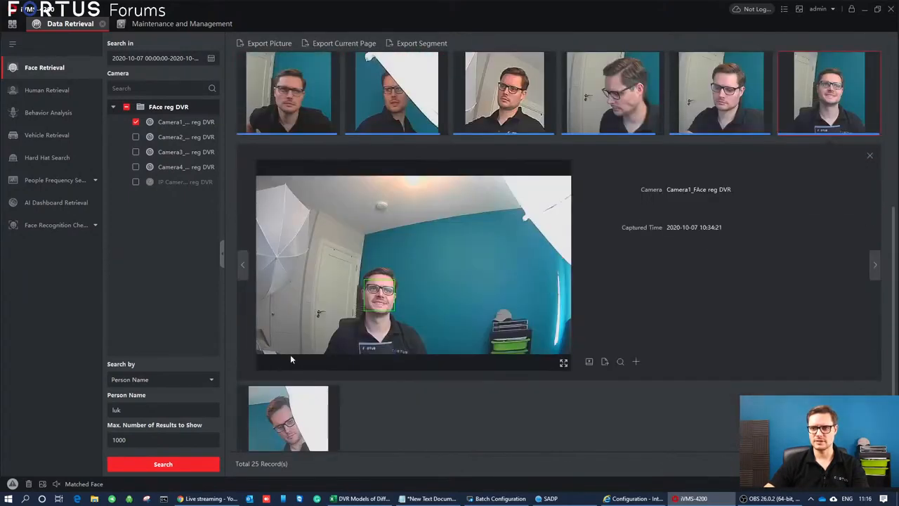
pyautogui.scroll(3, 399, 83)
pyautogui.click(280, 100)
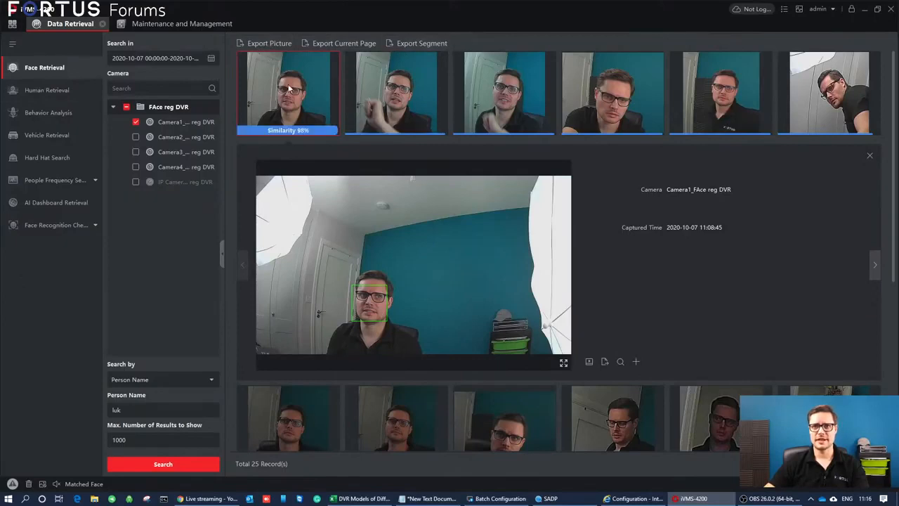
# Search the captures by Event Type with No Limit, and open the details of the 11:08:28 and 11:08:45 captures.
pyautogui.click(187, 380)
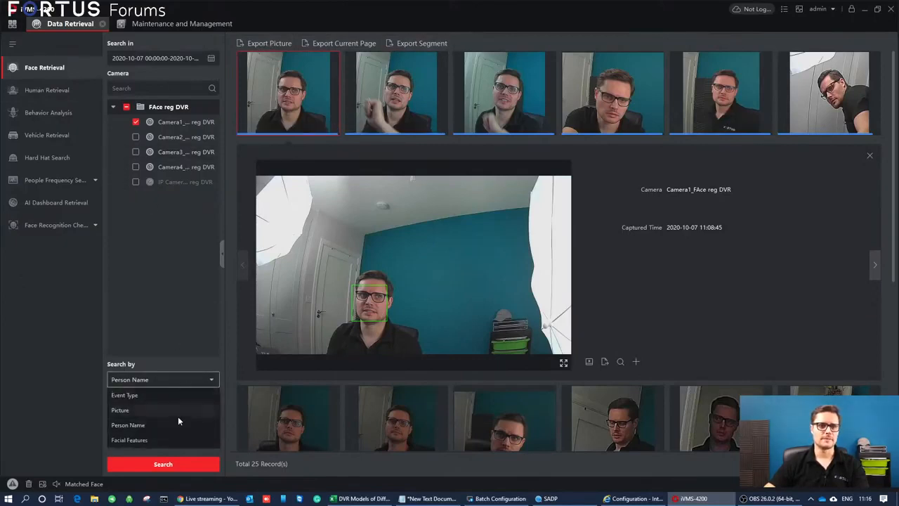
pyautogui.click(140, 425)
pyautogui.click(150, 376)
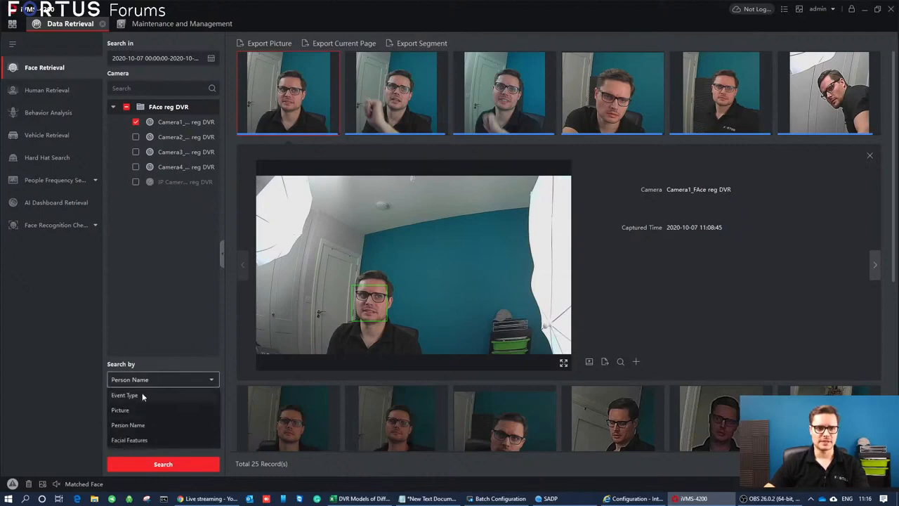
pyautogui.click(141, 394)
pyautogui.click(176, 463)
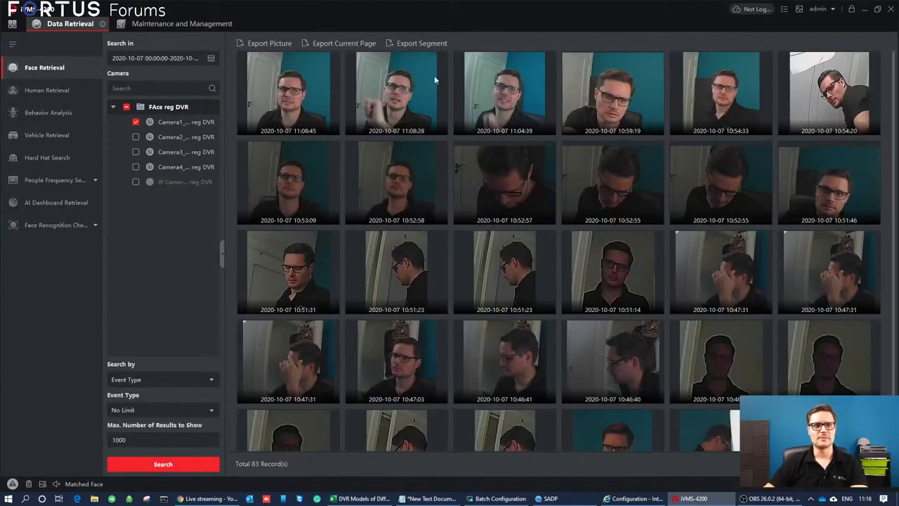
pyautogui.click(397, 91)
pyautogui.click(289, 101)
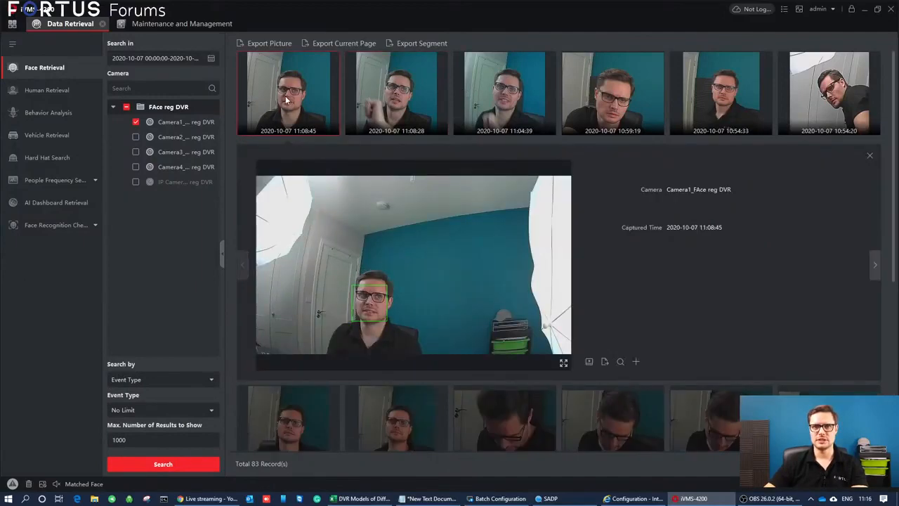
# Open the FAce reg DVR's remote configuration from device management and display its Face Picture Library settings.
pyautogui.click(12, 23)
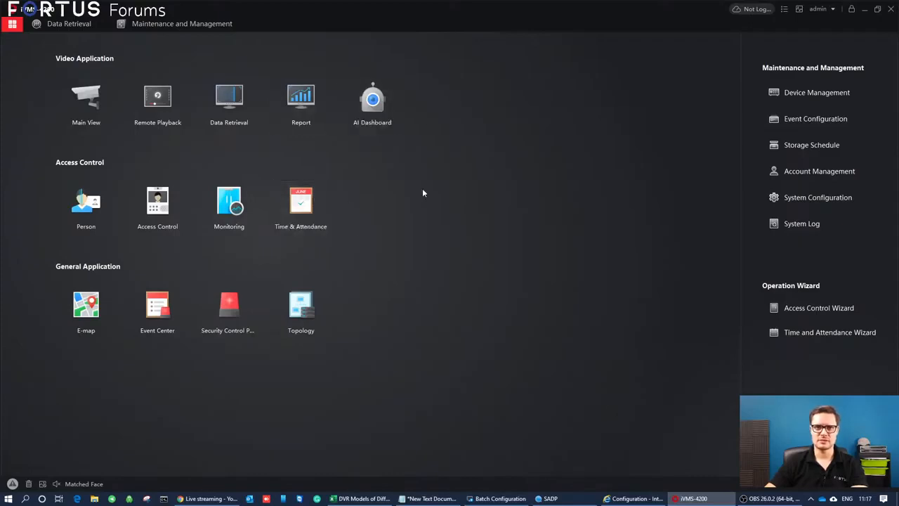
pyautogui.click(821, 99)
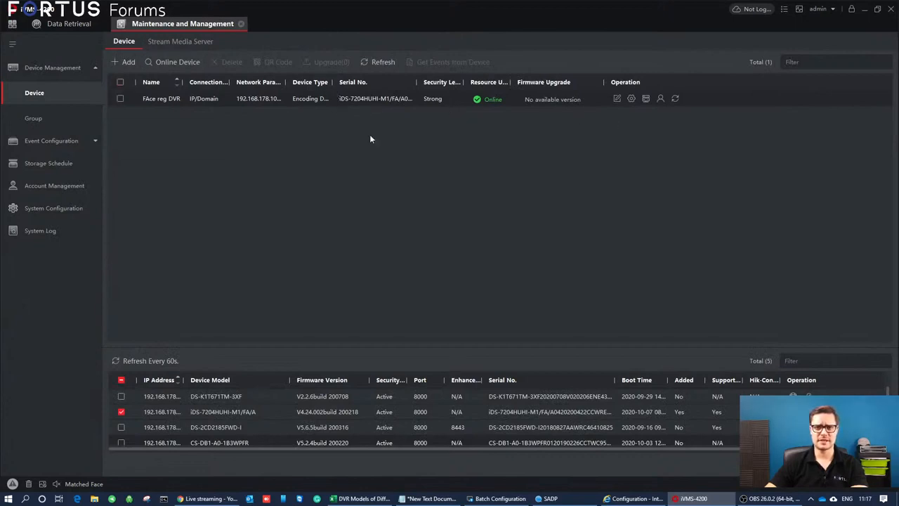
pyautogui.click(631, 100)
pyautogui.click(685, 114)
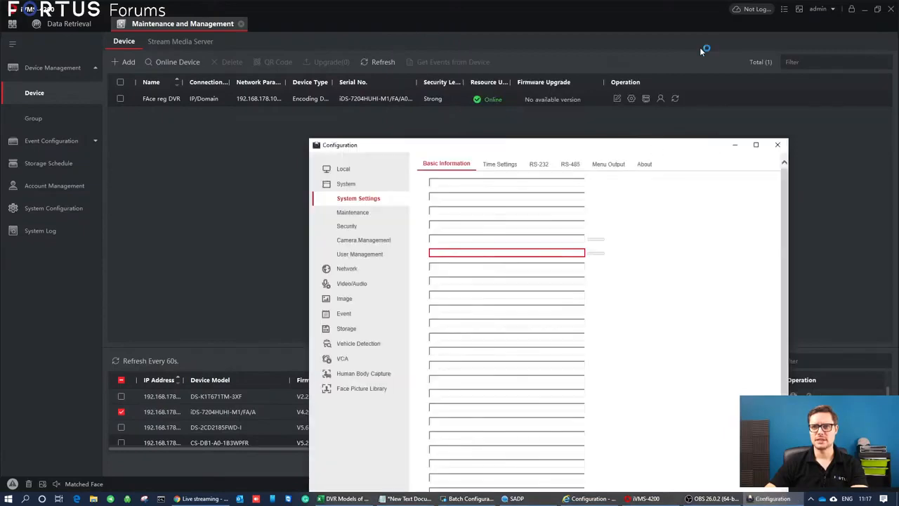
pyautogui.click(361, 388)
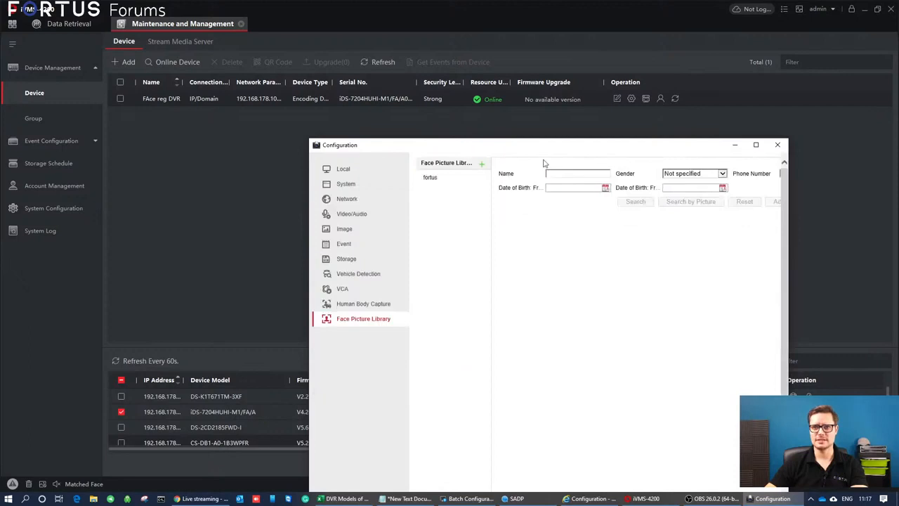
# Display the entries of the fortus face picture library in the enlarged configuration window, and close the configuration.
pyautogui.moveTo(592, 148); pyautogui.dragTo(638, 75)
pyautogui.click(476, 103)
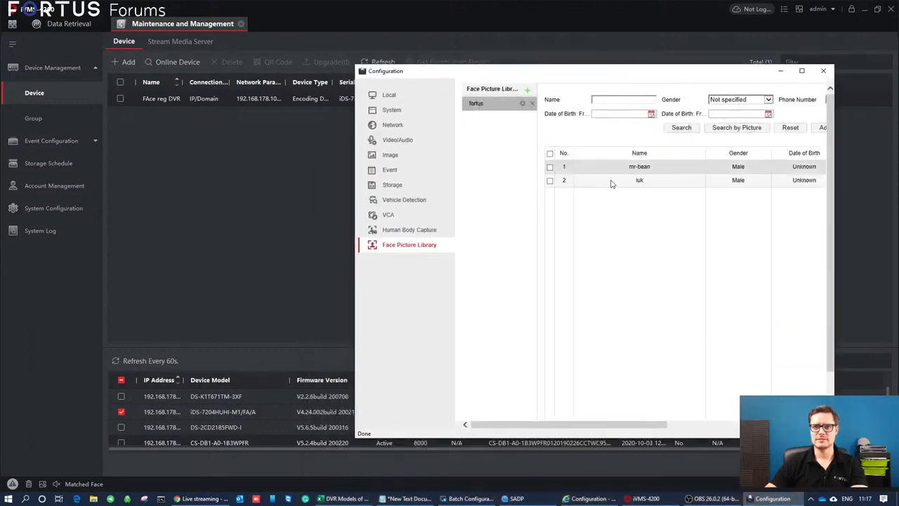
pyautogui.click(801, 71)
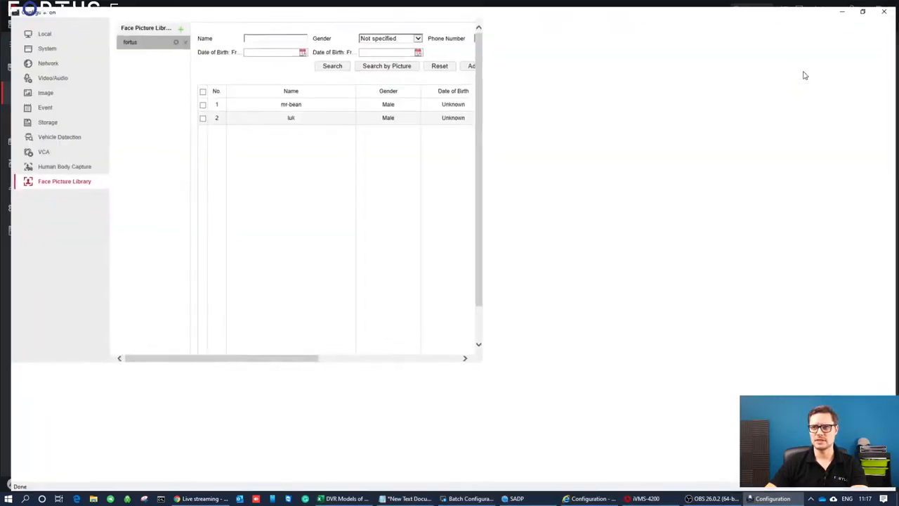
pyautogui.click(309, 99)
pyautogui.click(311, 113)
pyautogui.click(312, 103)
pyautogui.click(886, 5)
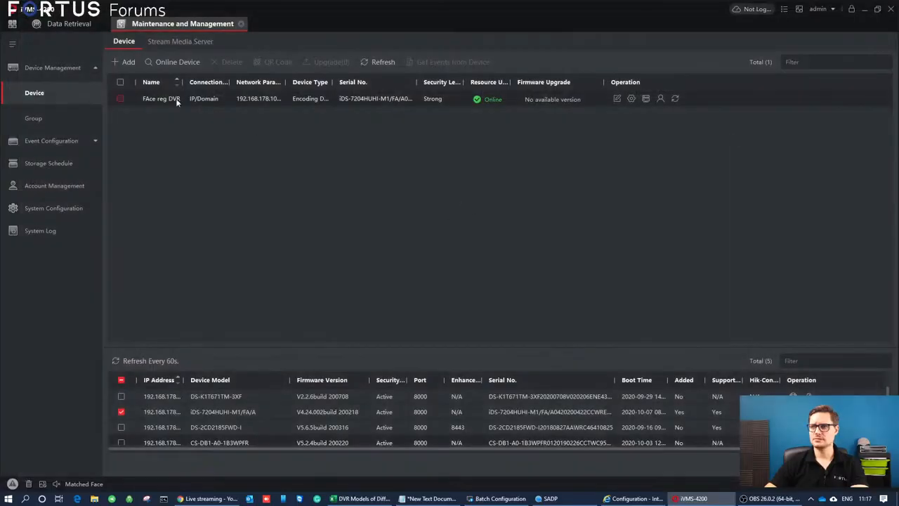
pyautogui.click(67, 24)
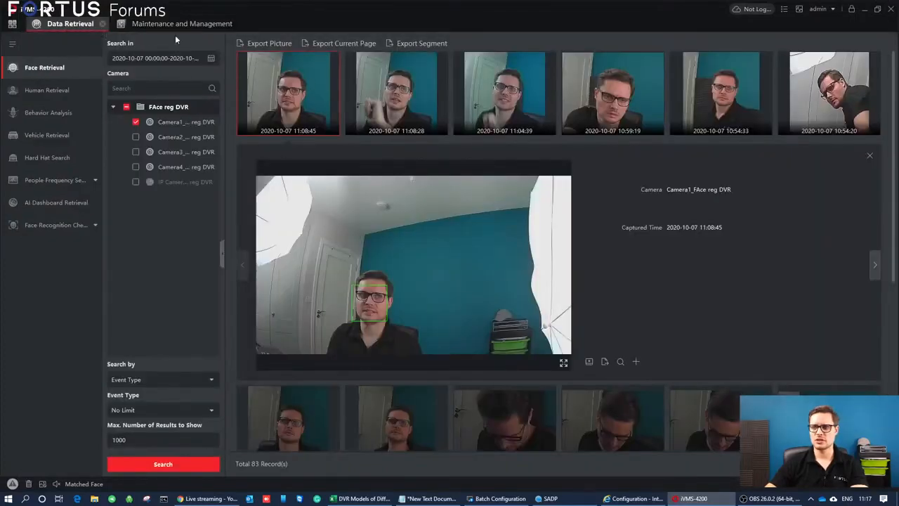
pyautogui.click(156, 23)
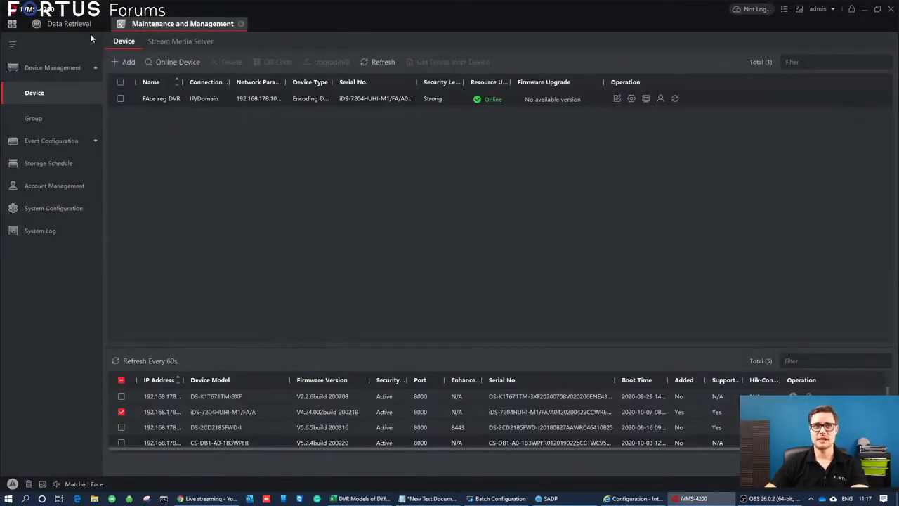
pyautogui.click(71, 23)
pyautogui.click(12, 28)
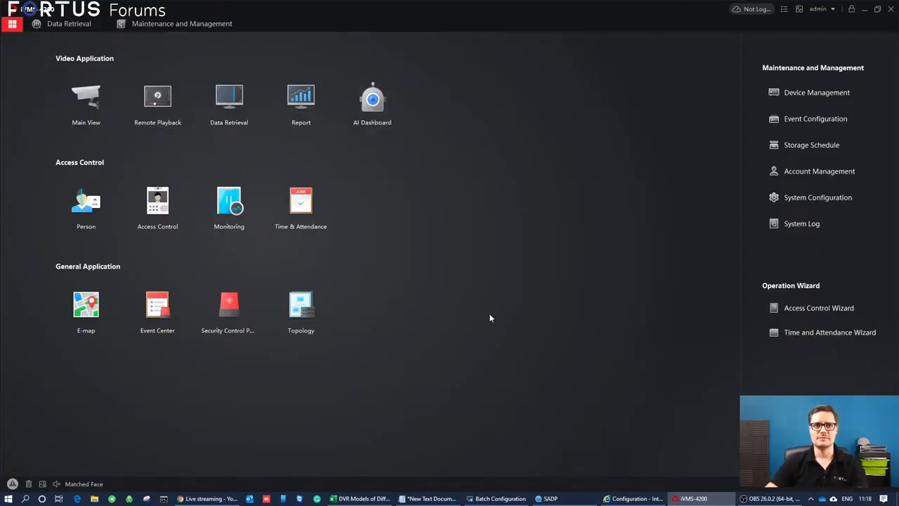
# Switch to the DVR's web page and examine the Face Comparison event's arming schedule, matched and mismatched linkage methods, and face picture library settings.
pyautogui.click(633, 498)
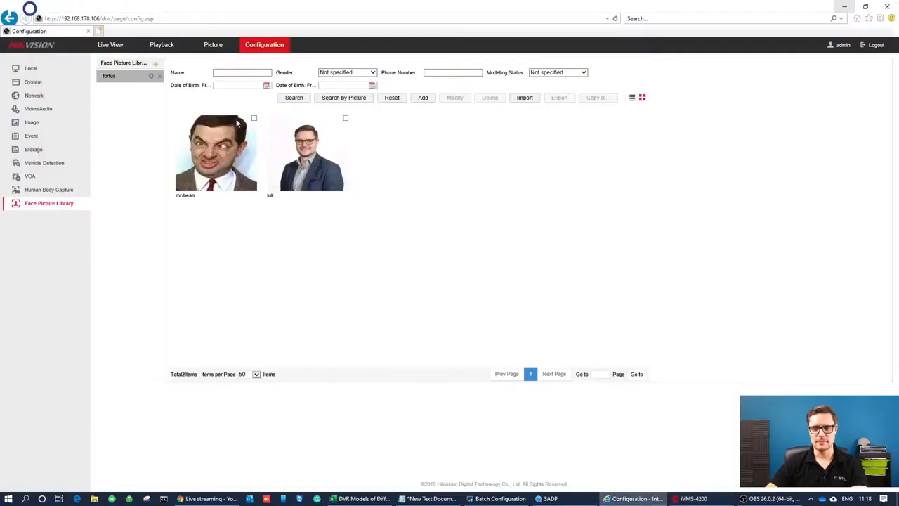
pyautogui.click(36, 135)
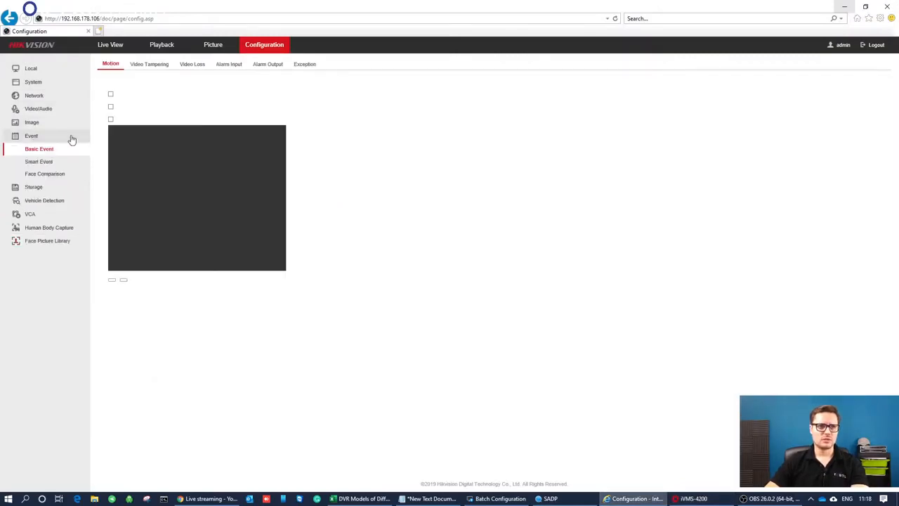
pyautogui.click(56, 174)
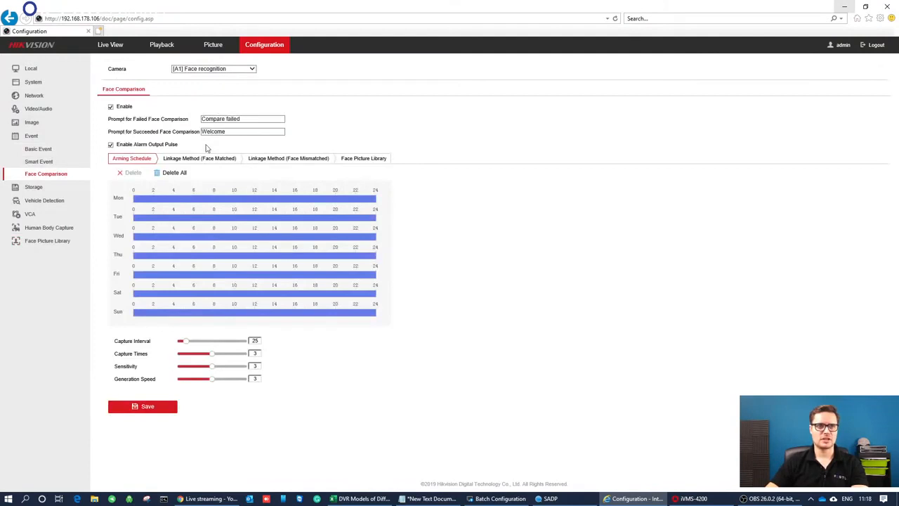
pyautogui.click(203, 160)
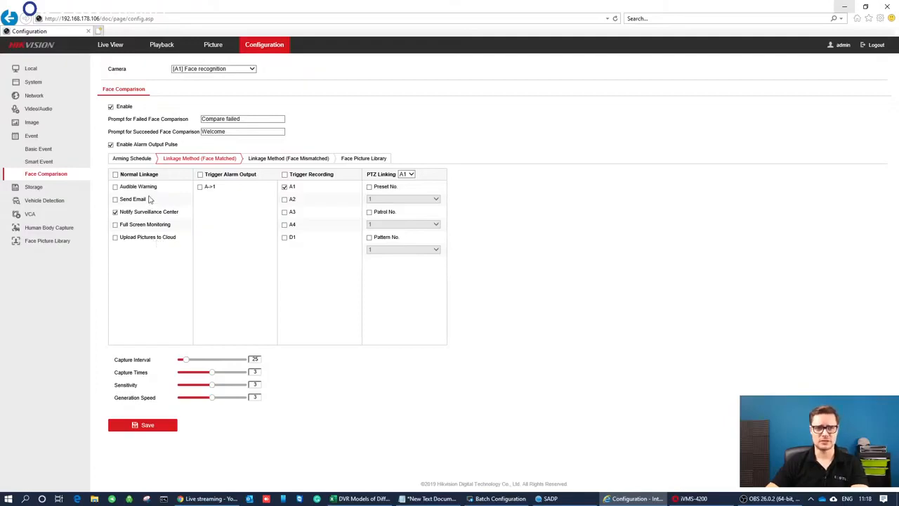
pyautogui.click(268, 159)
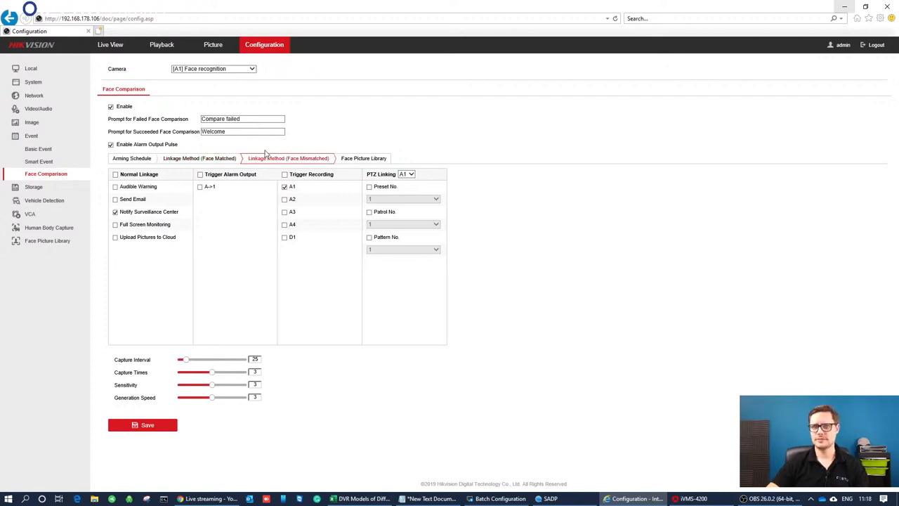
pyautogui.click(361, 159)
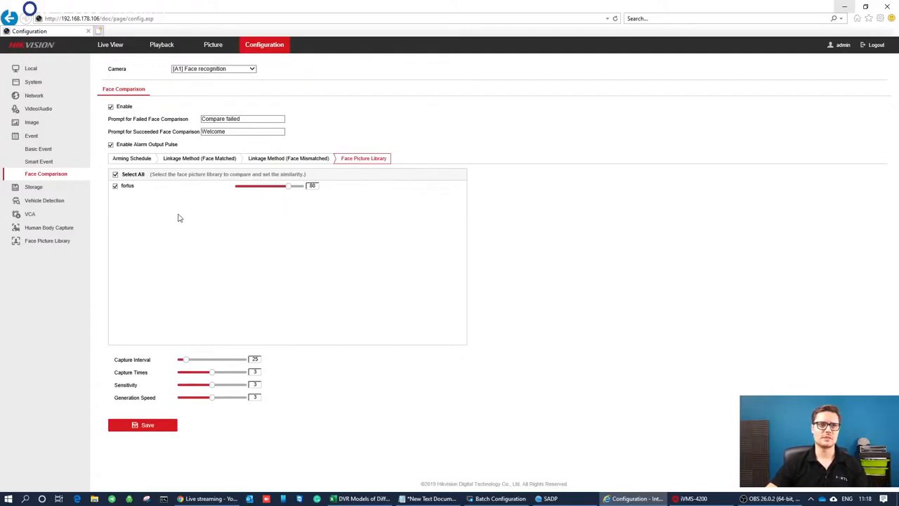
pyautogui.click(132, 159)
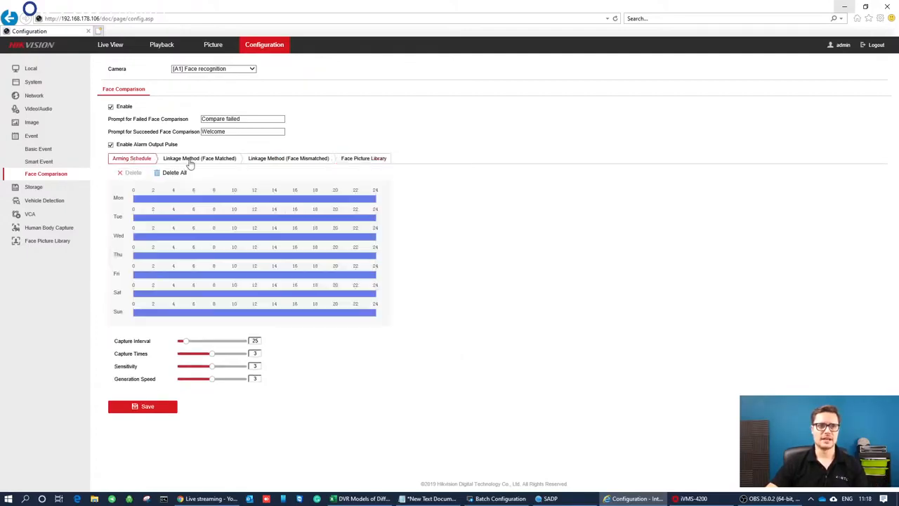
pyautogui.click(186, 162)
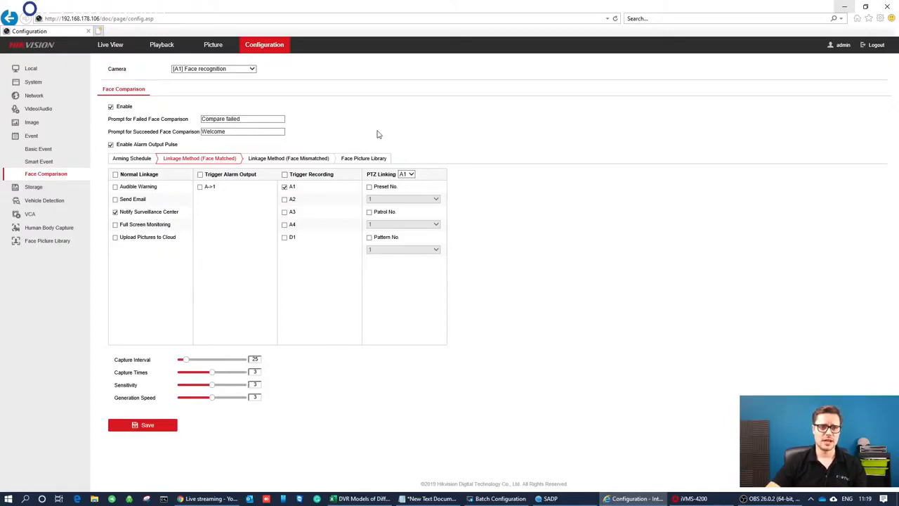
pyautogui.click(51, 82)
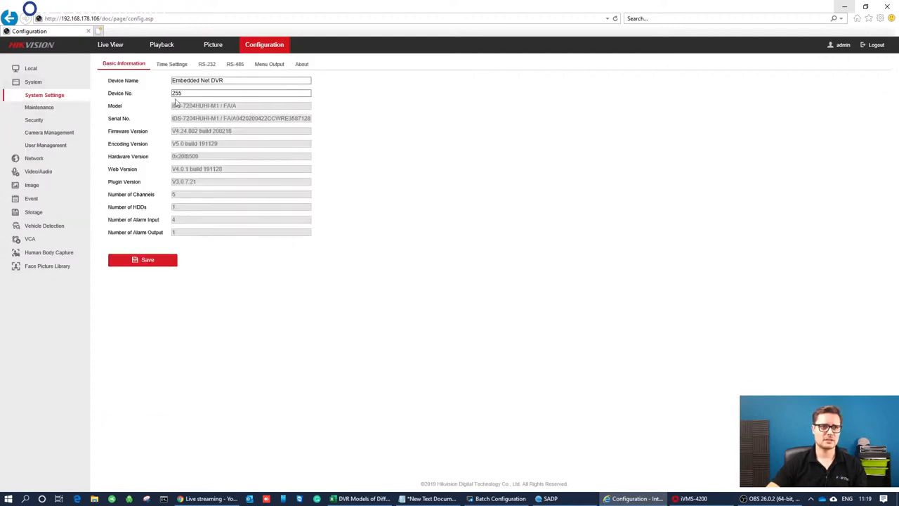
pyautogui.click(35, 69)
pyautogui.click(123, 51)
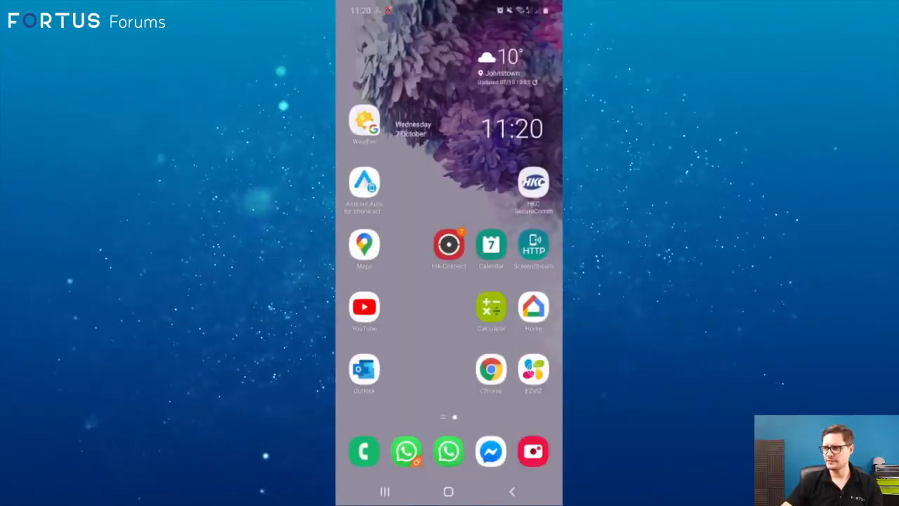
# Open Hik-Connect on the phone and toggle the iDS-7204HUHI-M1-FA-A device's alarm notifications.
pyautogui.click(449, 245)
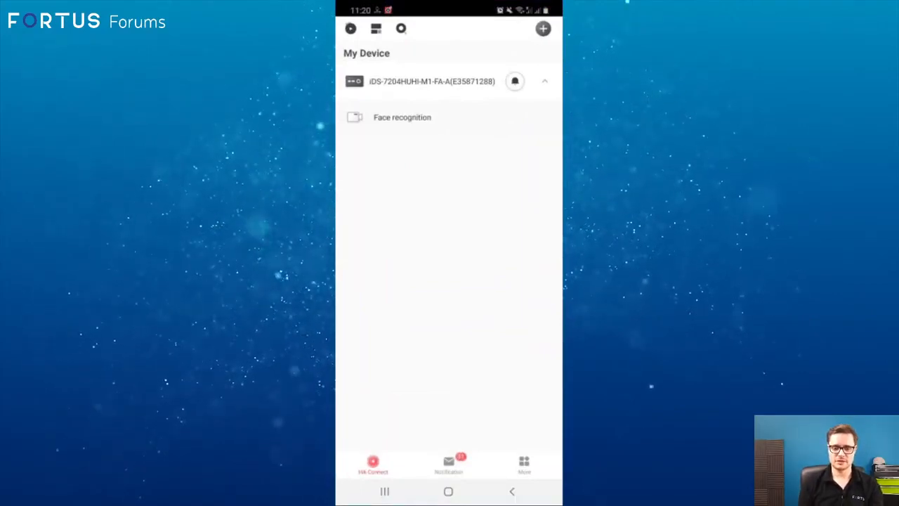
pyautogui.click(514, 82)
pyautogui.click(515, 82)
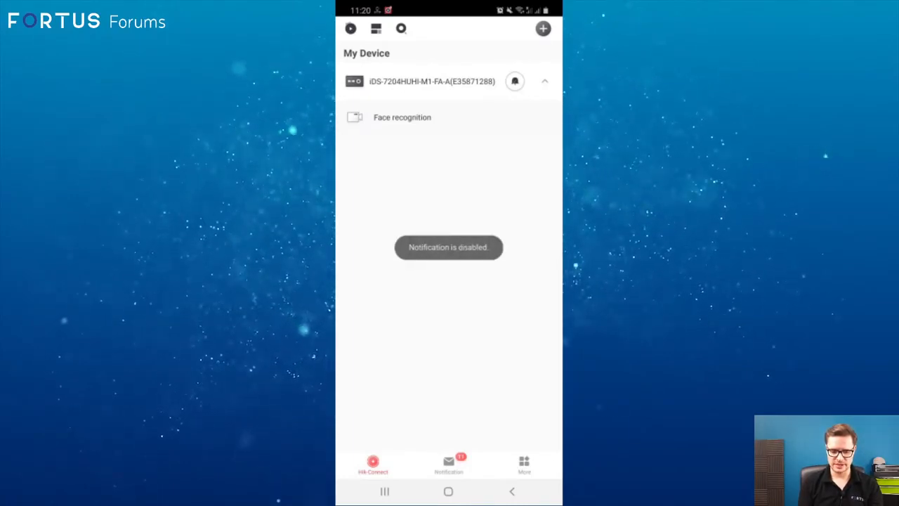
# Refresh the device list, view the Face recognition camera live, and return to the list.
pyautogui.moveTo(449, 197); pyautogui.dragTo(450, 281)
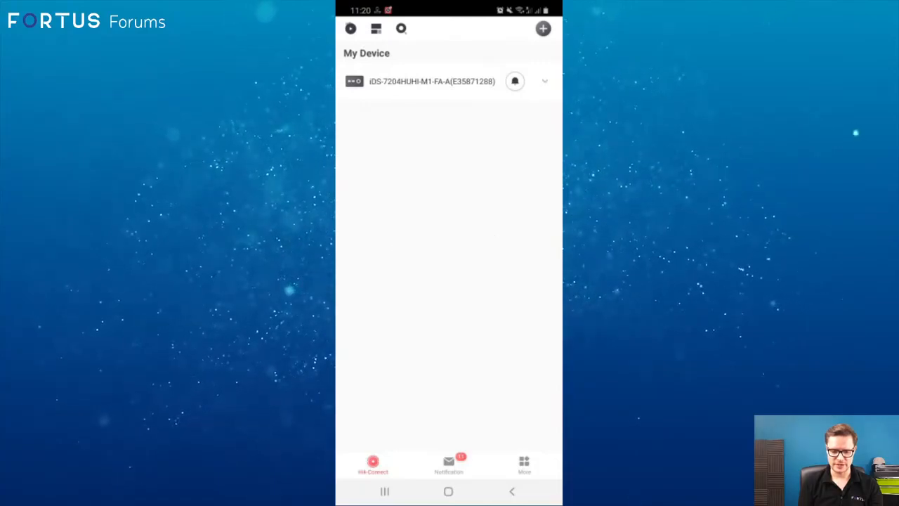
pyautogui.click(402, 117)
pyautogui.click(512, 491)
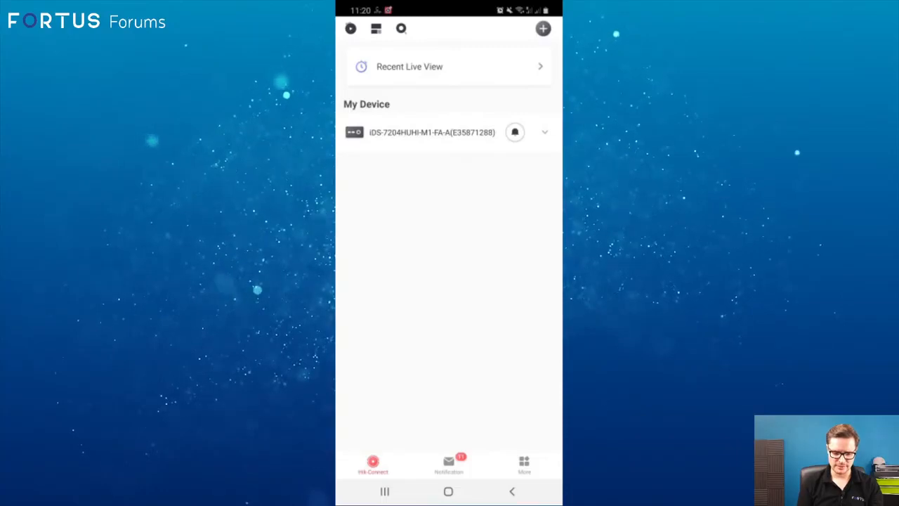
# Show the Face Picture Comparison Alarm list in Hik-Connect and check the phone's own notifications for the face compare alarms.
pyautogui.click(448, 464)
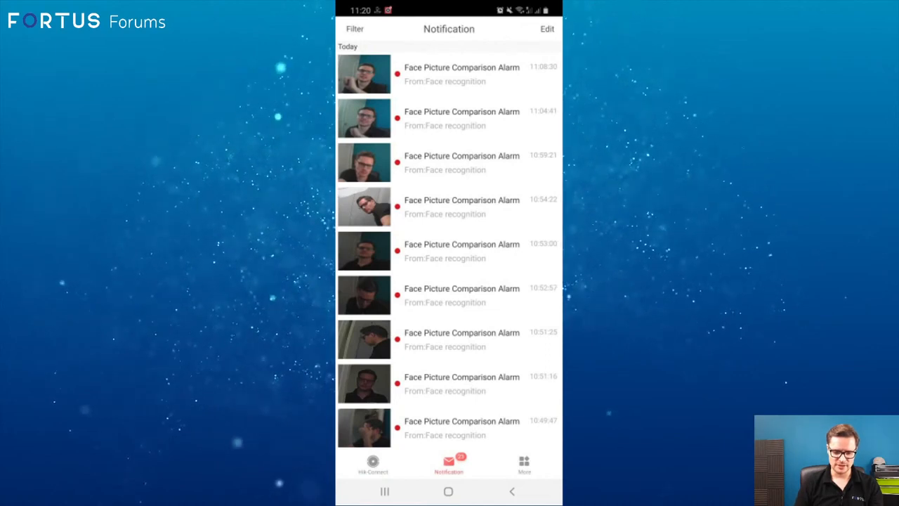
pyautogui.moveTo(449, 9); pyautogui.dragTo(449, 281)
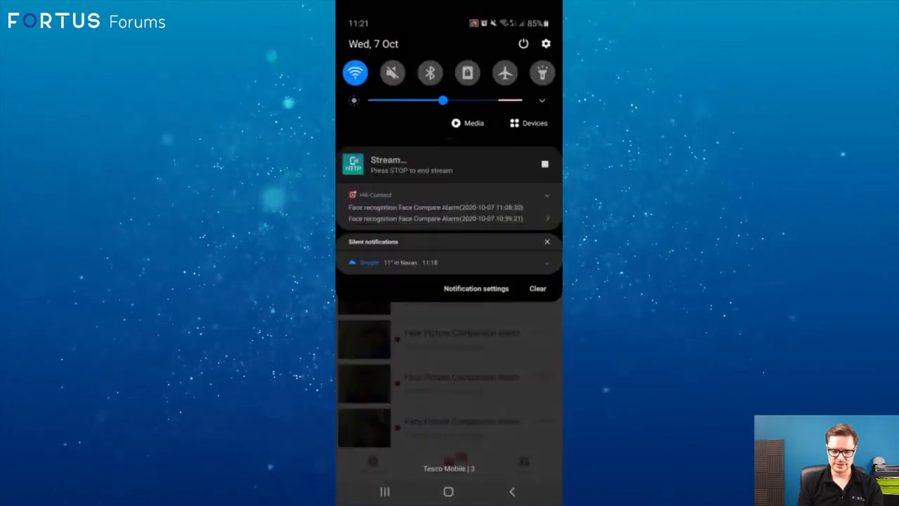
pyautogui.moveTo(449, 393); pyautogui.dragTo(449, 140)
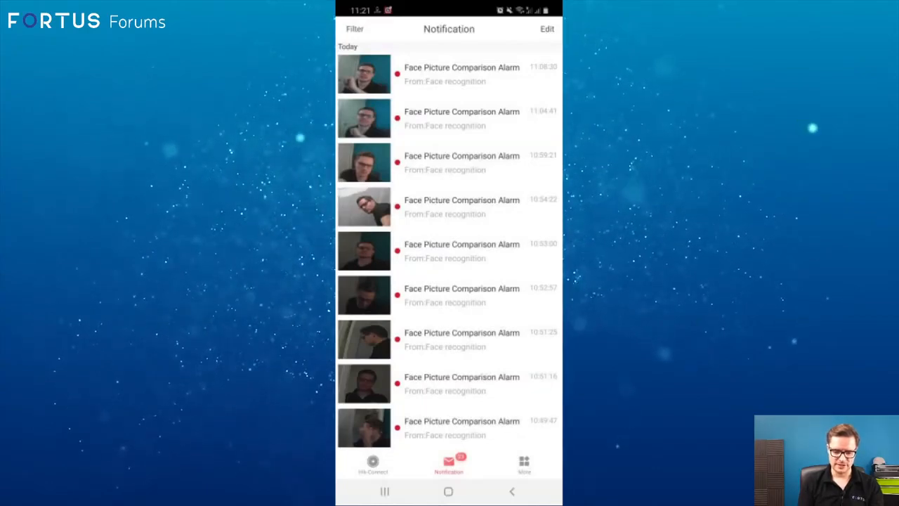
# View the captured pictures of the 11:08:30, 10:59:21, 11:04:41, 10:54:22 and 10:40:40 alarms, and browse the rest of the alarm list.
pyautogui.click(449, 73)
pyautogui.click(512, 491)
pyautogui.click(449, 162)
pyautogui.click(512, 491)
pyautogui.click(449, 118)
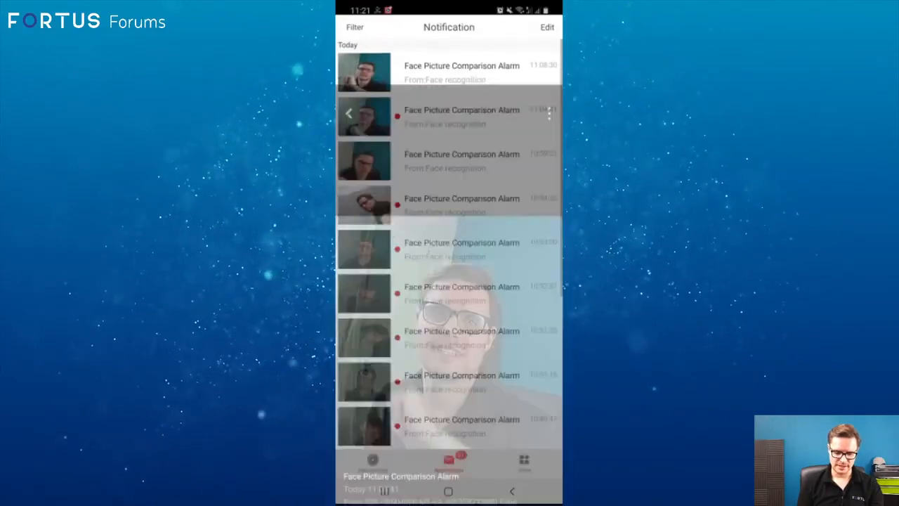
pyautogui.click(512, 492)
pyautogui.click(449, 206)
pyautogui.click(512, 492)
pyautogui.scroll(-5, 449, 245)
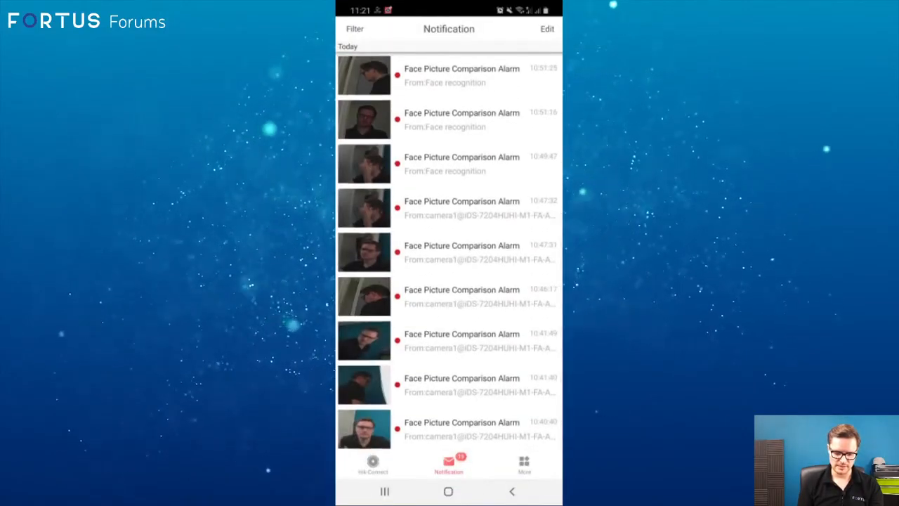
pyautogui.click(449, 428)
pyautogui.click(512, 492)
pyautogui.scroll(-1, 449, 246)
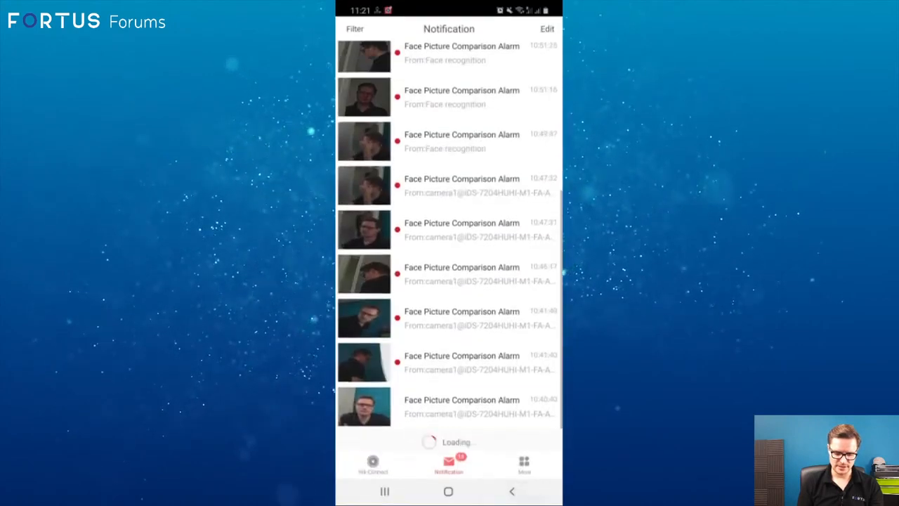
pyautogui.scroll(5, 449, 246)
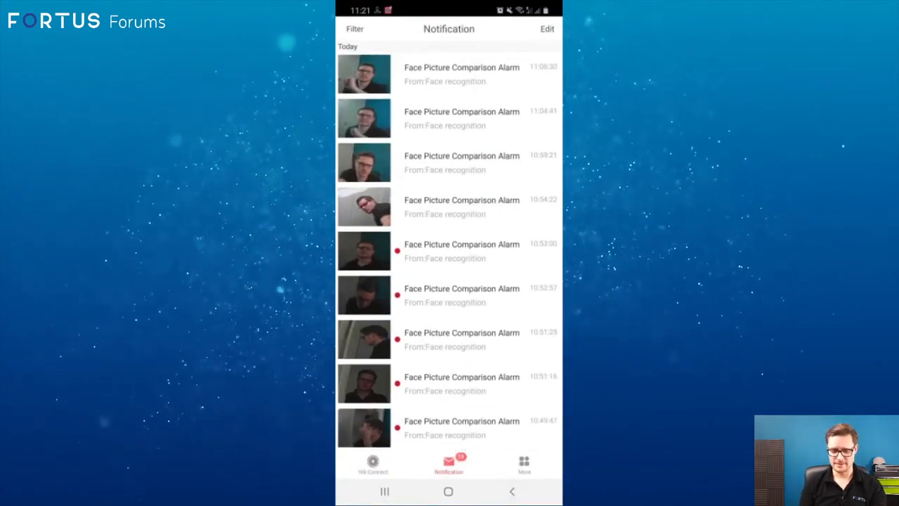
# Play back the recording linked to the 10:59:21 face comparison alarm, and return to the alarm list.
pyautogui.click(461, 162)
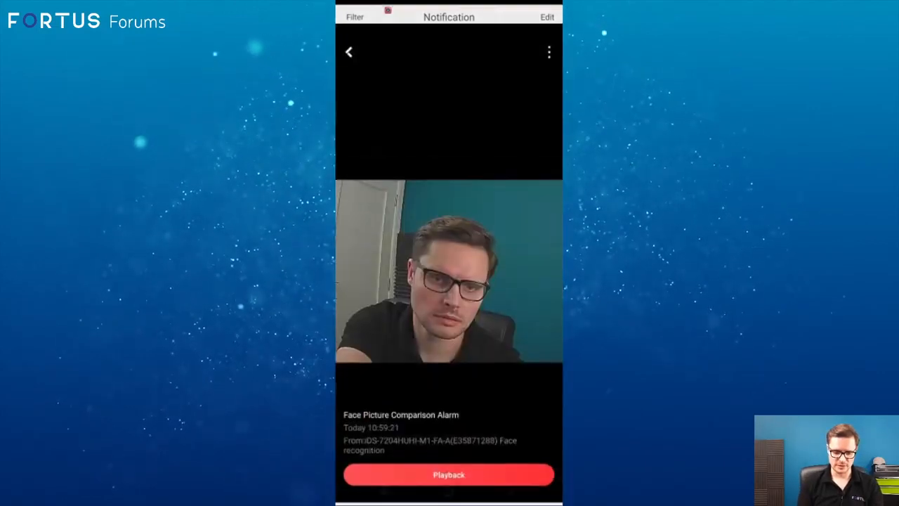
pyautogui.click(449, 451)
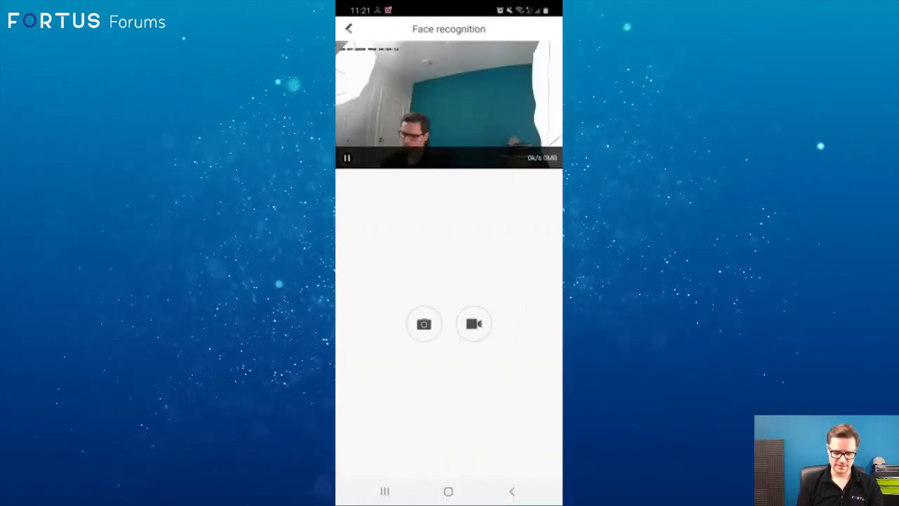
pyautogui.press('XF86AudioLowerVolume')
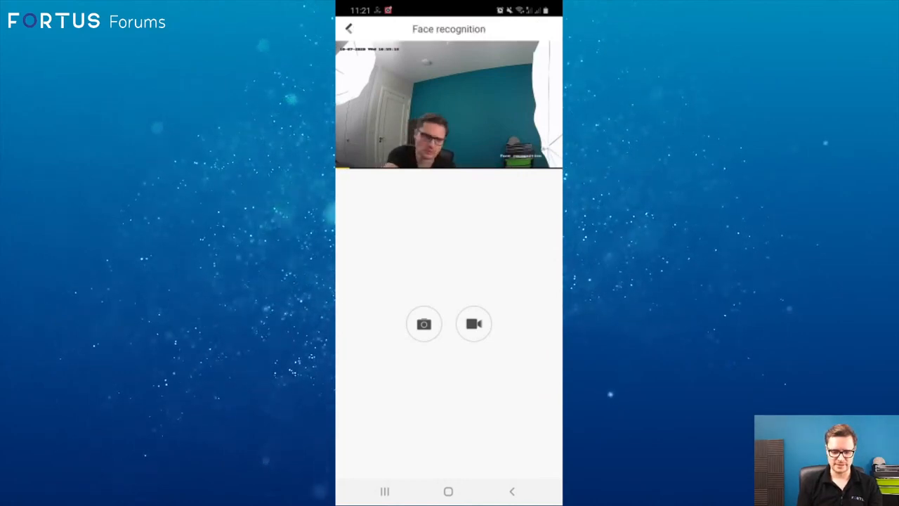
pyautogui.click(512, 491)
pyautogui.click(511, 491)
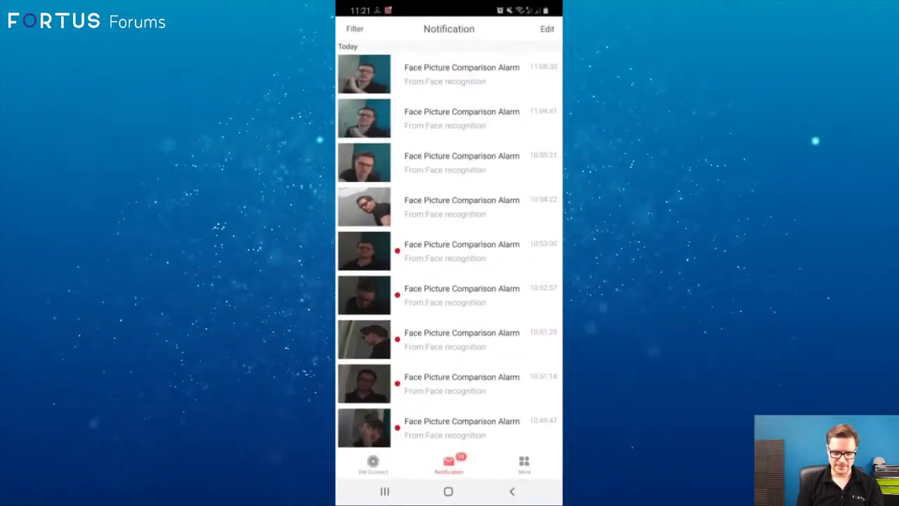
# Return to the Hik-Connect device list and clear the phone's pending notifications.
pyautogui.moveTo(449, 9); pyautogui.dragTo(449, 253)
pyautogui.moveTo(450, 422); pyautogui.dragTo(449, 140)
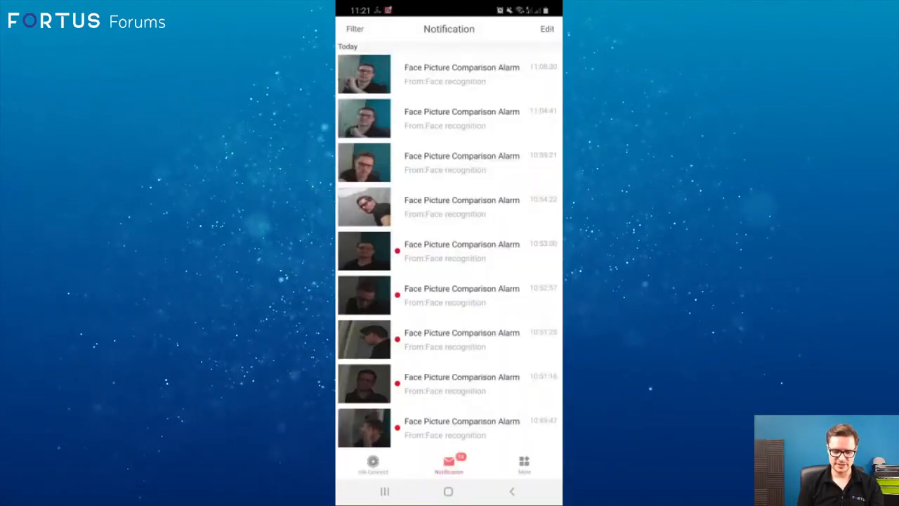
pyautogui.click(373, 464)
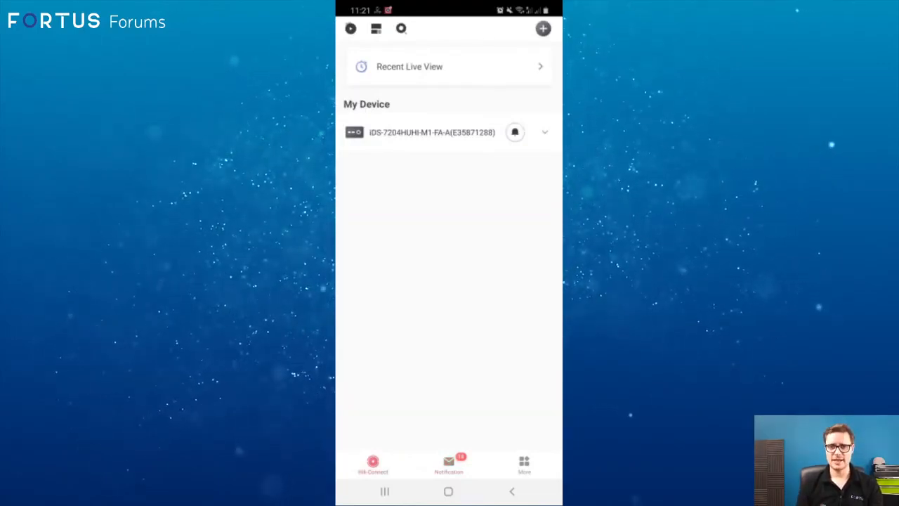
pyautogui.moveTo(449, 8); pyautogui.dragTo(449, 281)
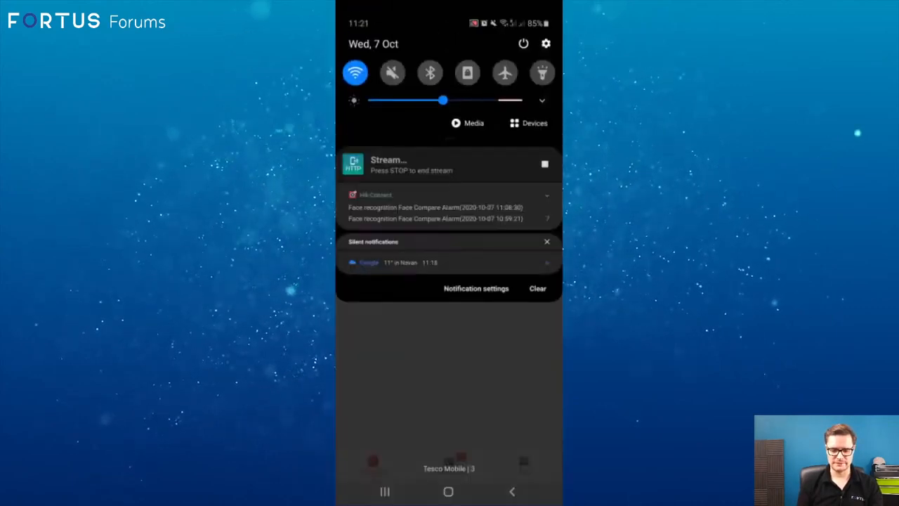
pyautogui.click(537, 288)
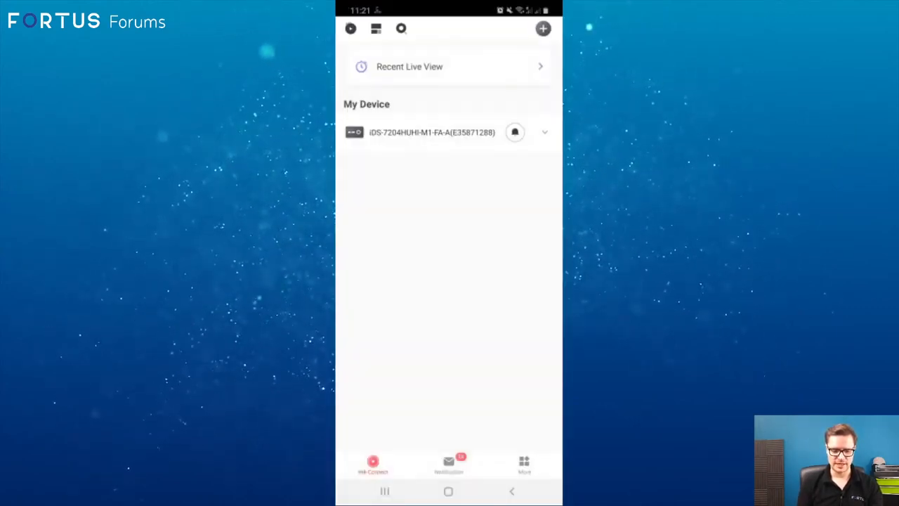